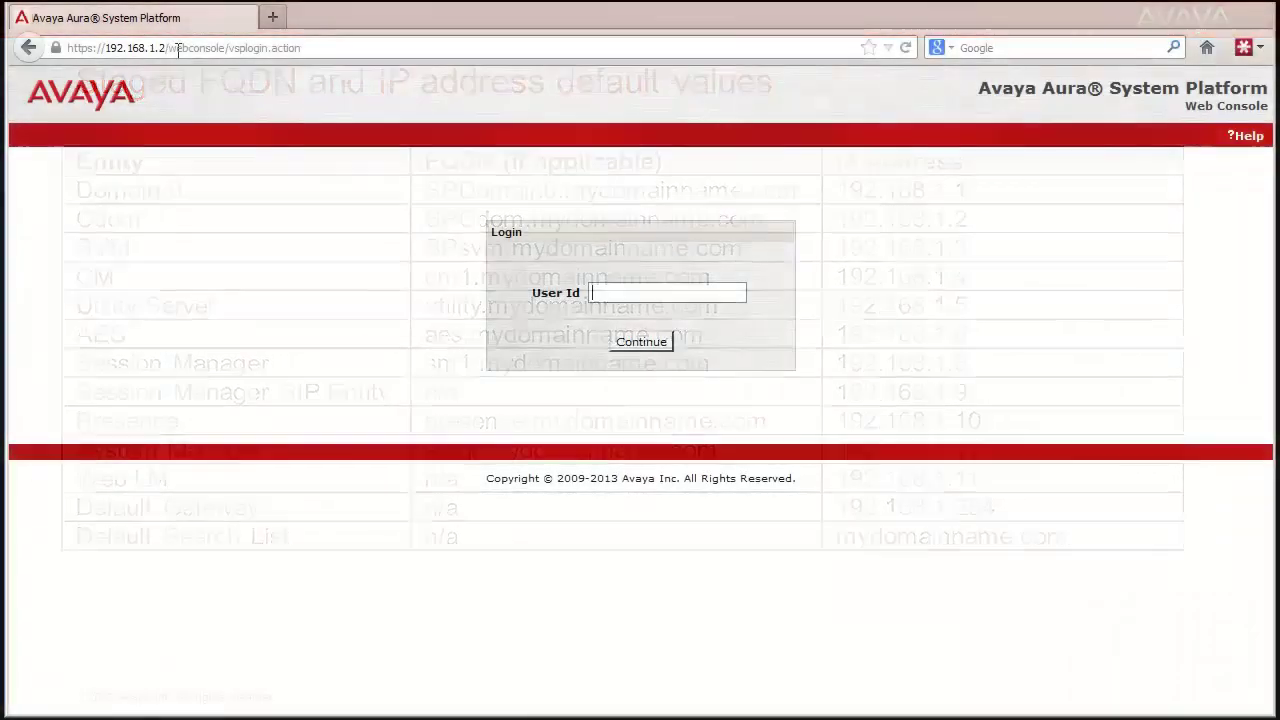
Log in to the Web Console as admin with the account password and accept the license terms
type("admin")
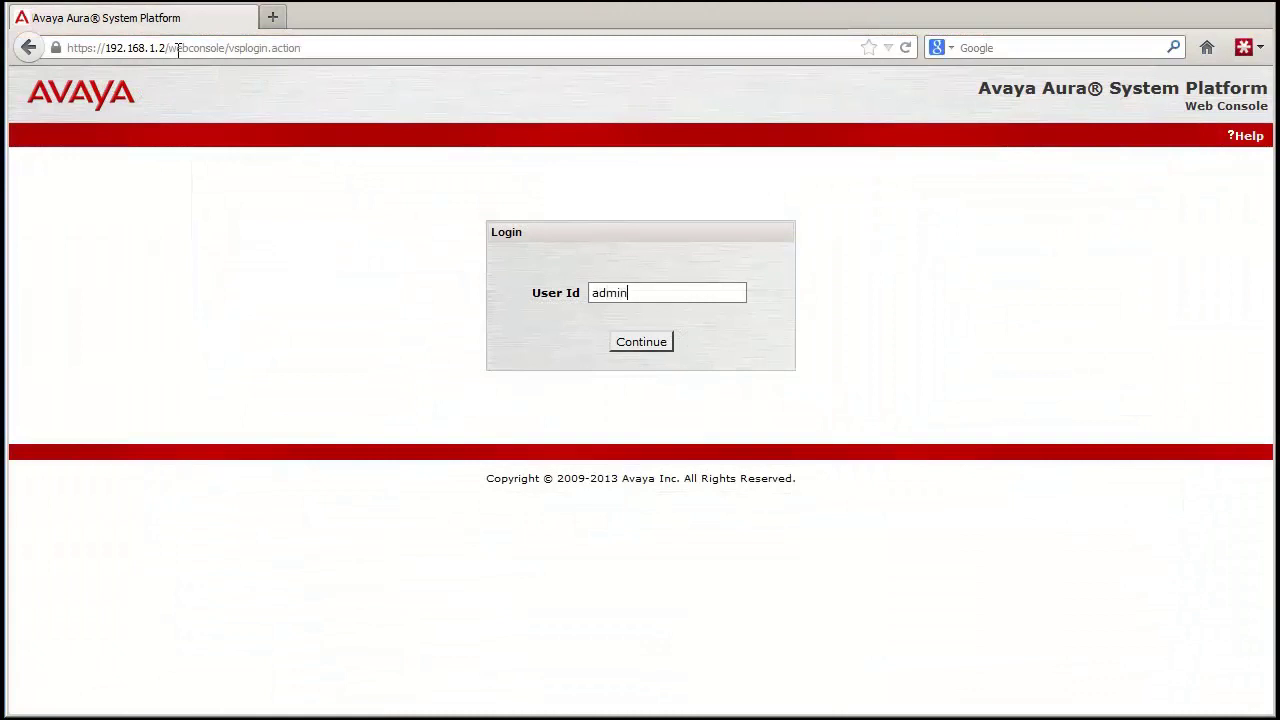
key("Return")
type("•••")
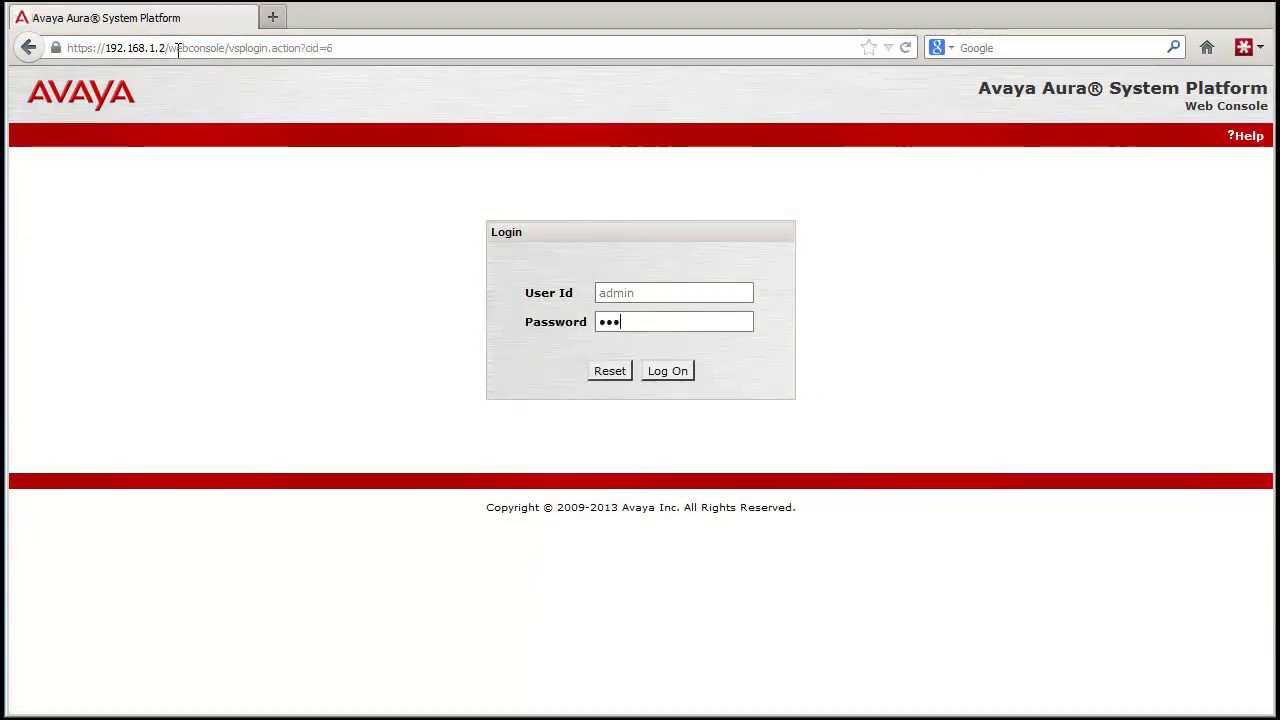
type("••••")
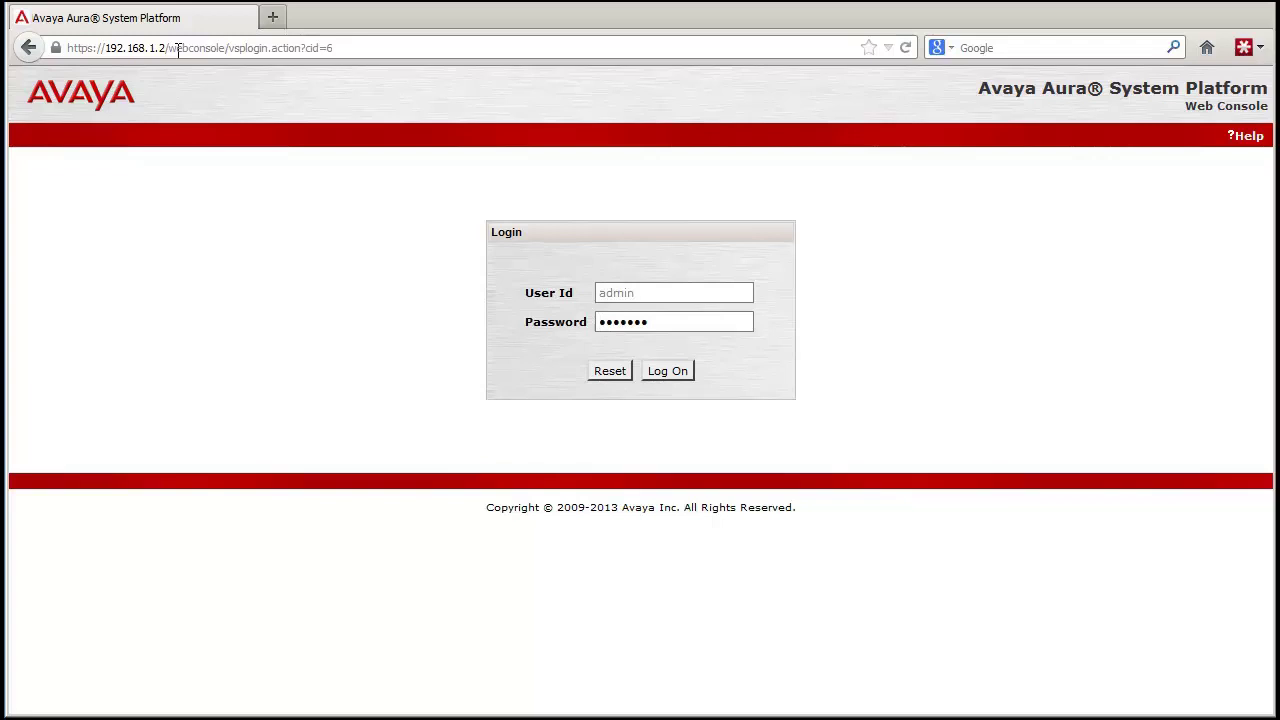
key("Return")
left_click(365, 546)
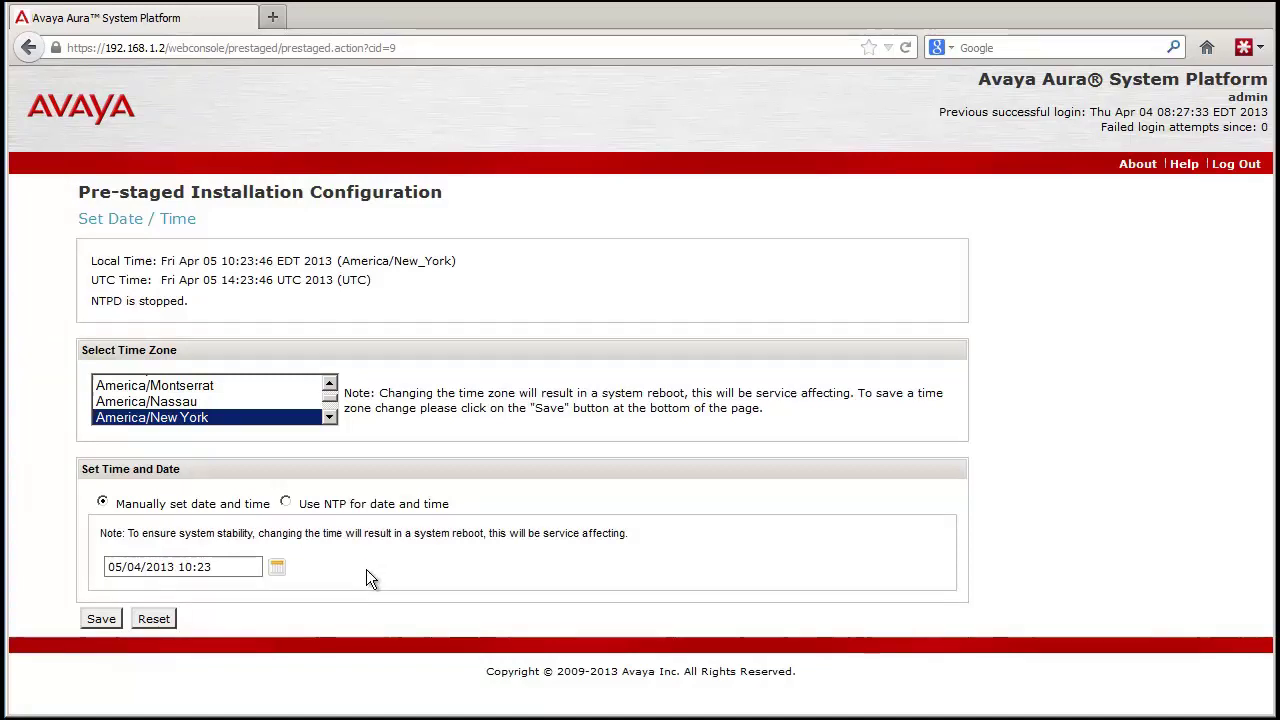
Select America/Denver as the system time zone and save the Date / Time setting
scroll(333, 415, "up", 10)
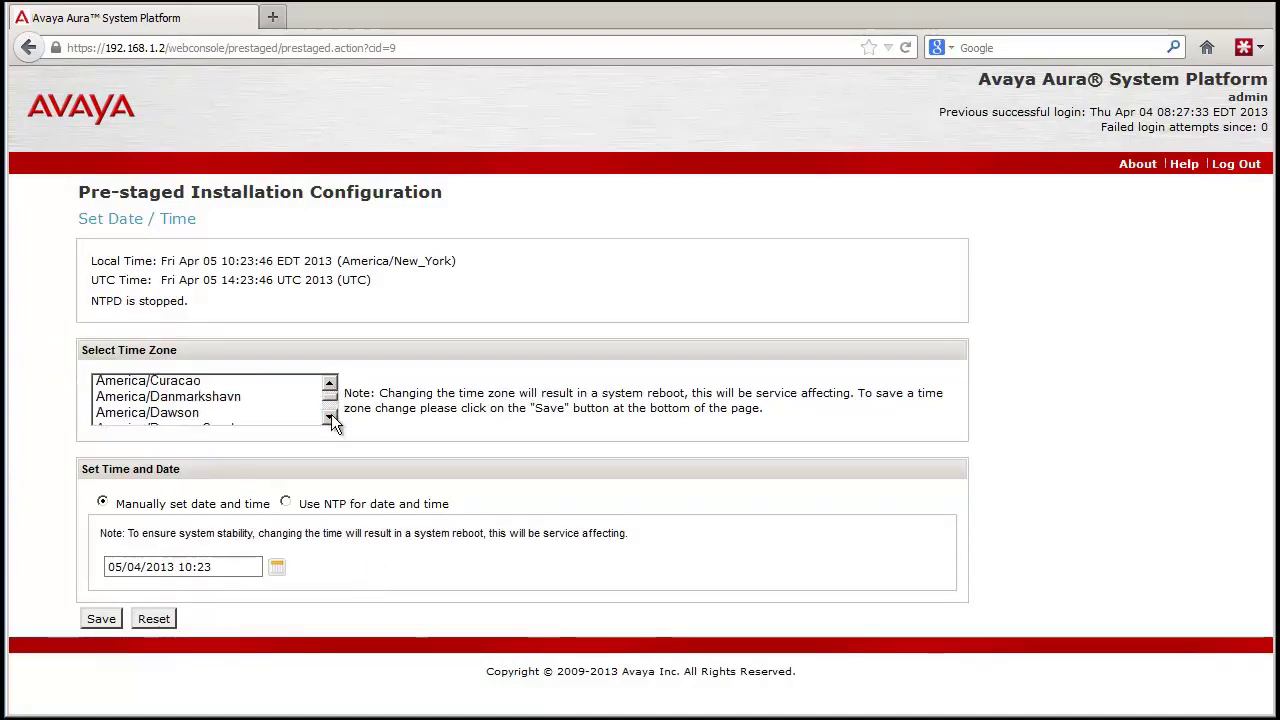
scroll(333, 415, "down", 1)
left_click(180, 396)
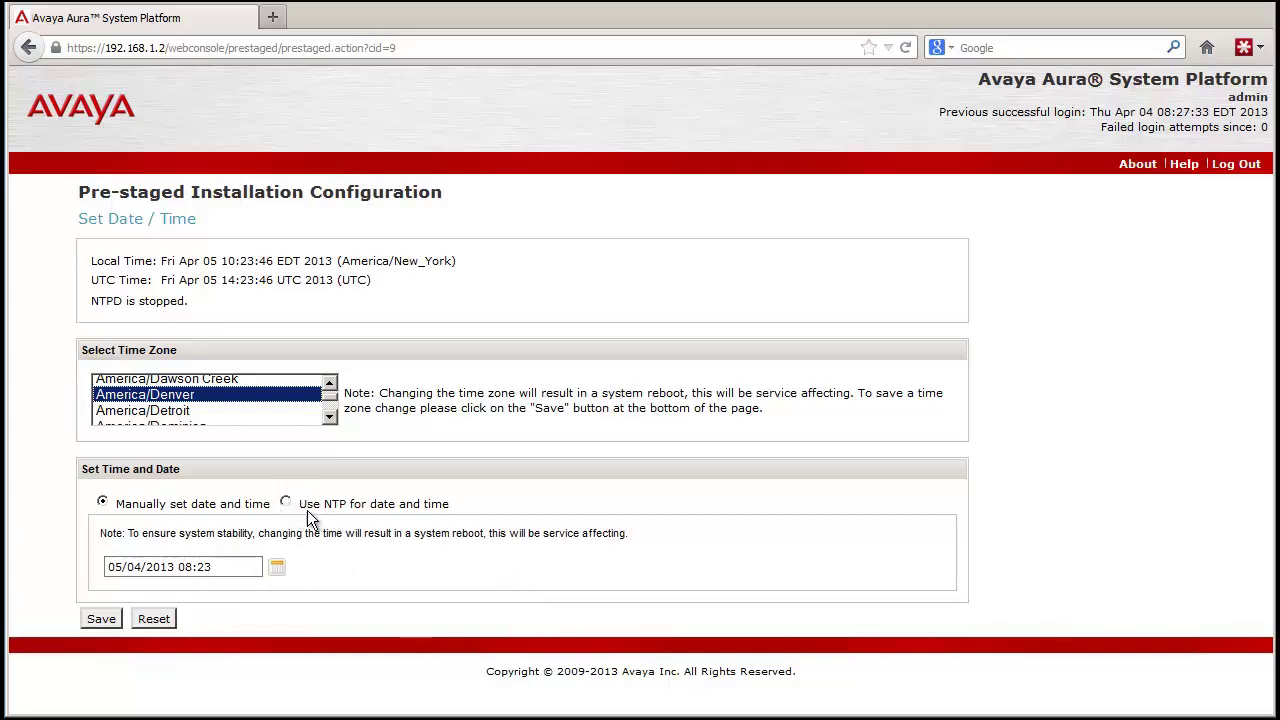
left_click(101, 619)
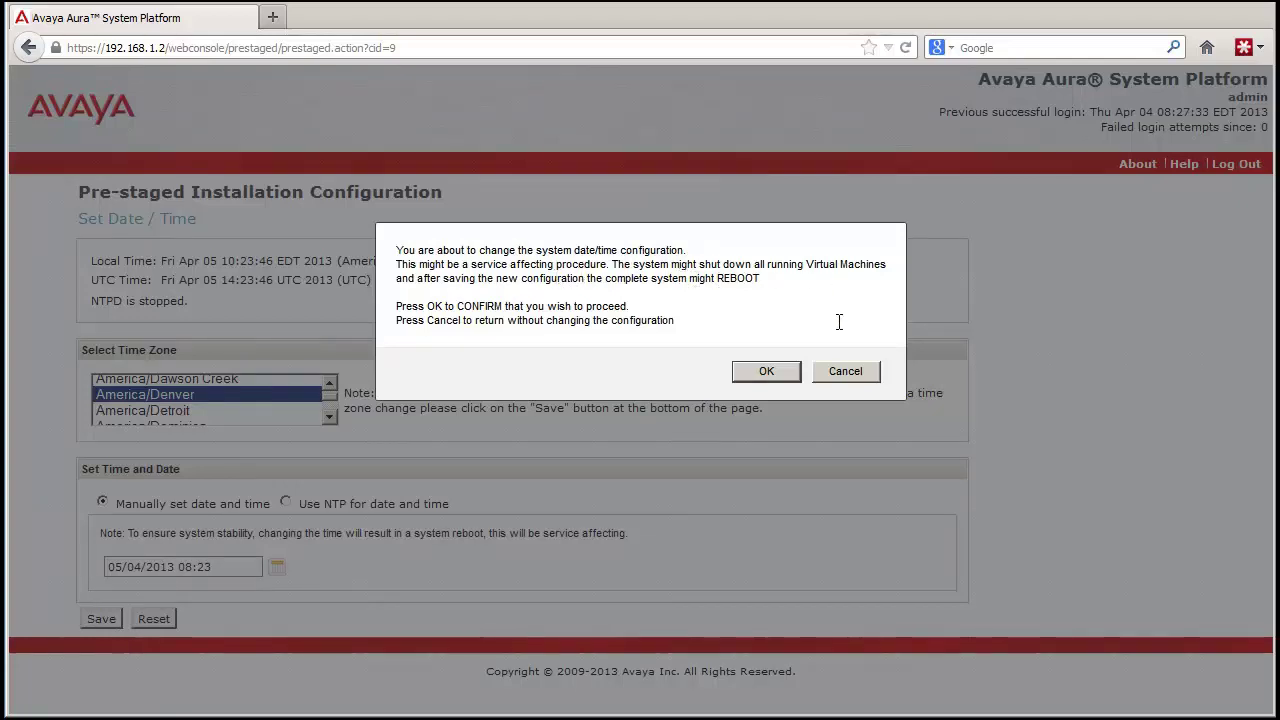
Confirm the America/Denver date/time change and wait for the Virtual Machine List to return
left_click(766, 372)
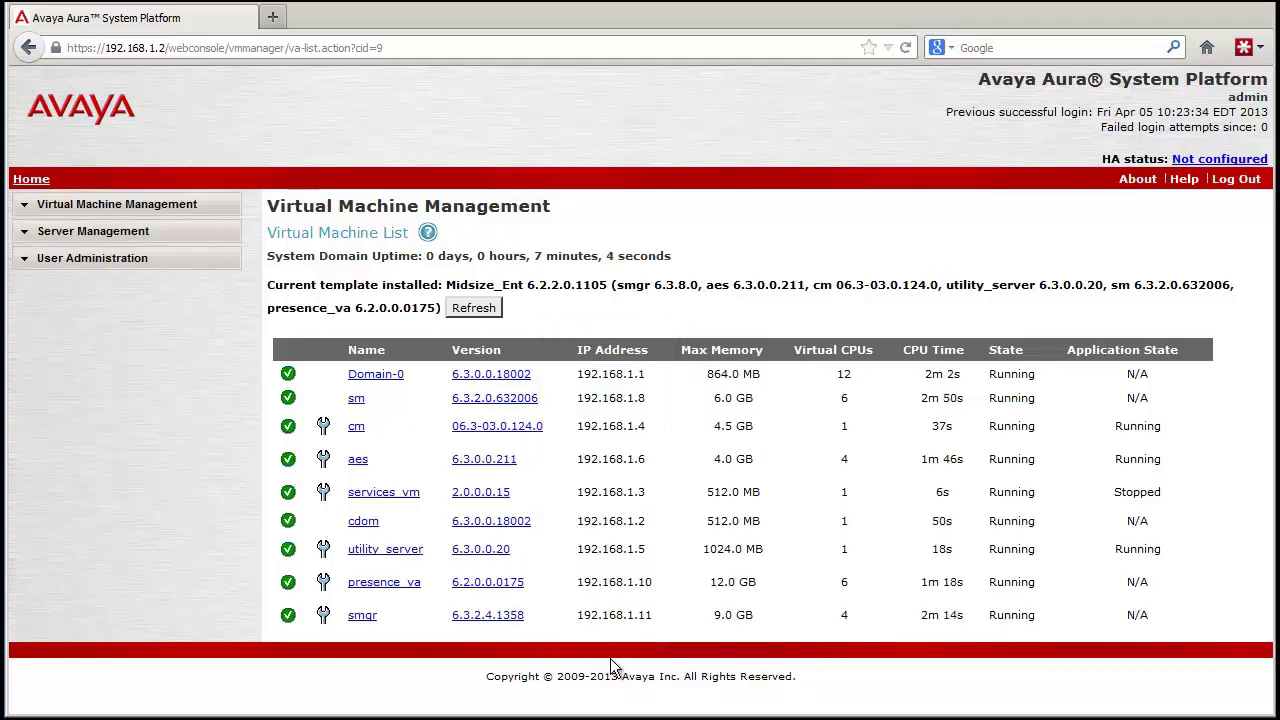
Open Server Management > Network Configuration and scroll through the template IP address settings
left_click(70, 233)
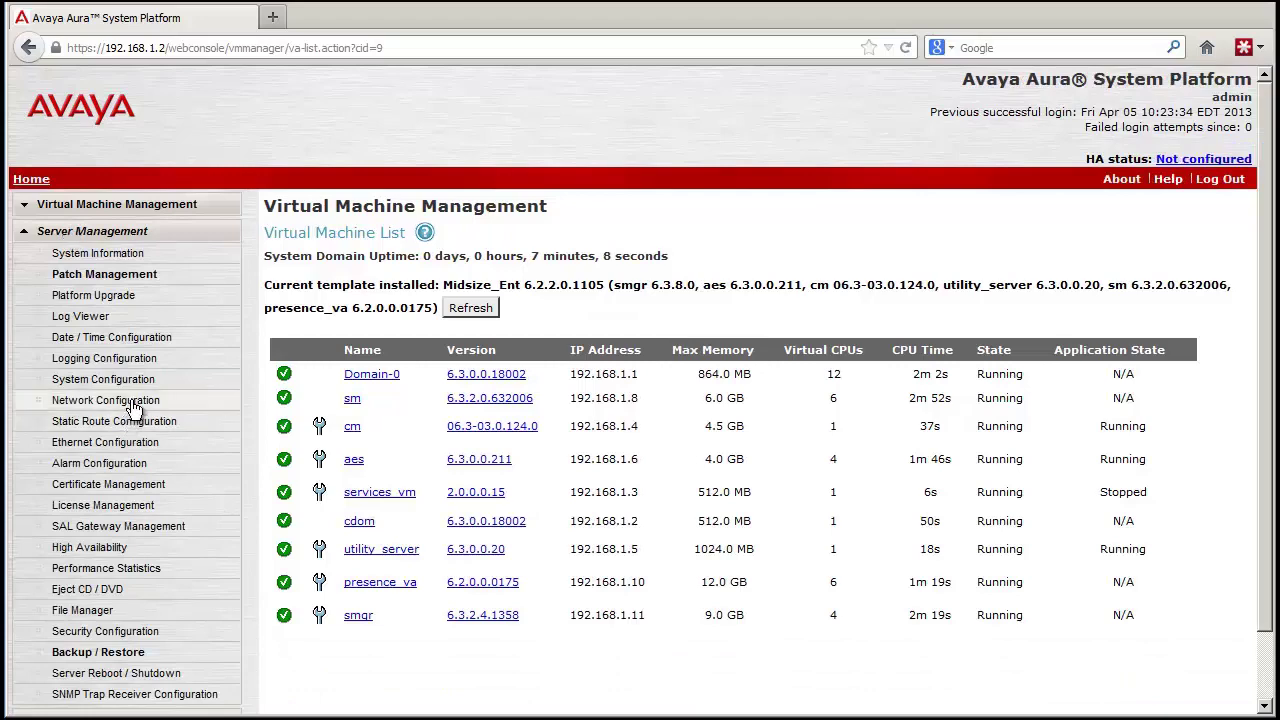
left_click(105, 400)
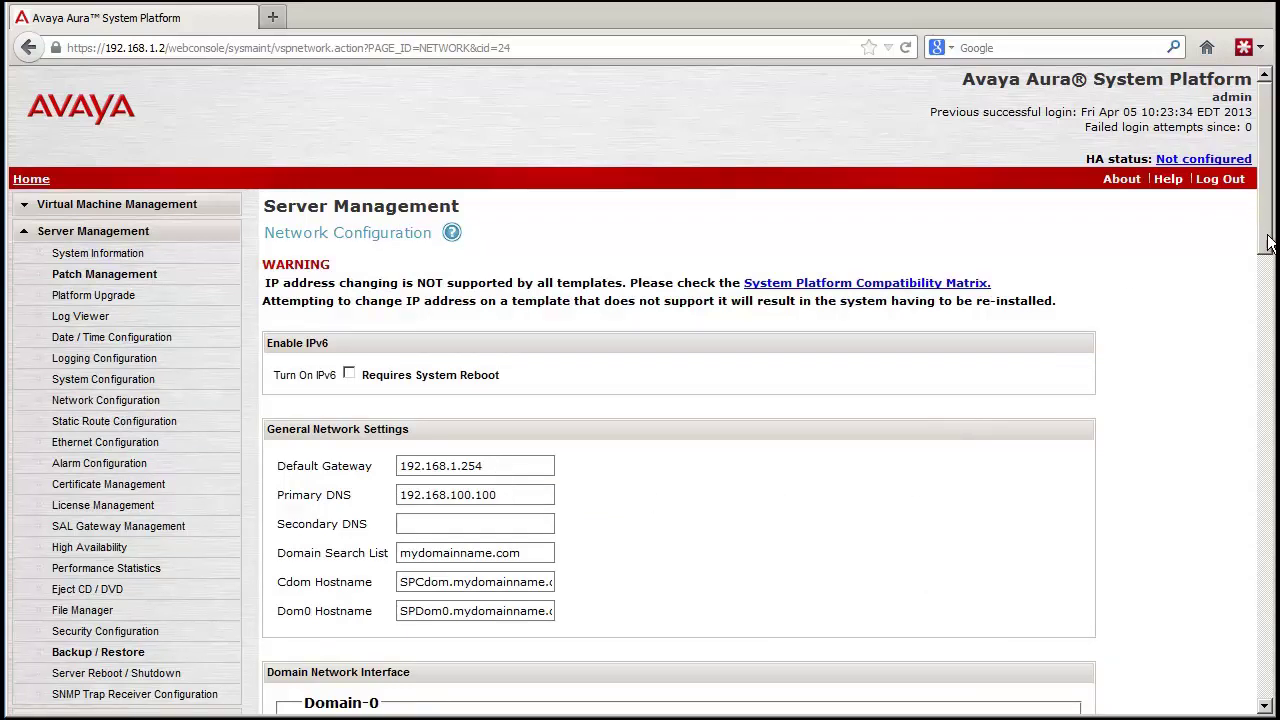
left_click_drag(1265, 240, 1263, 546)
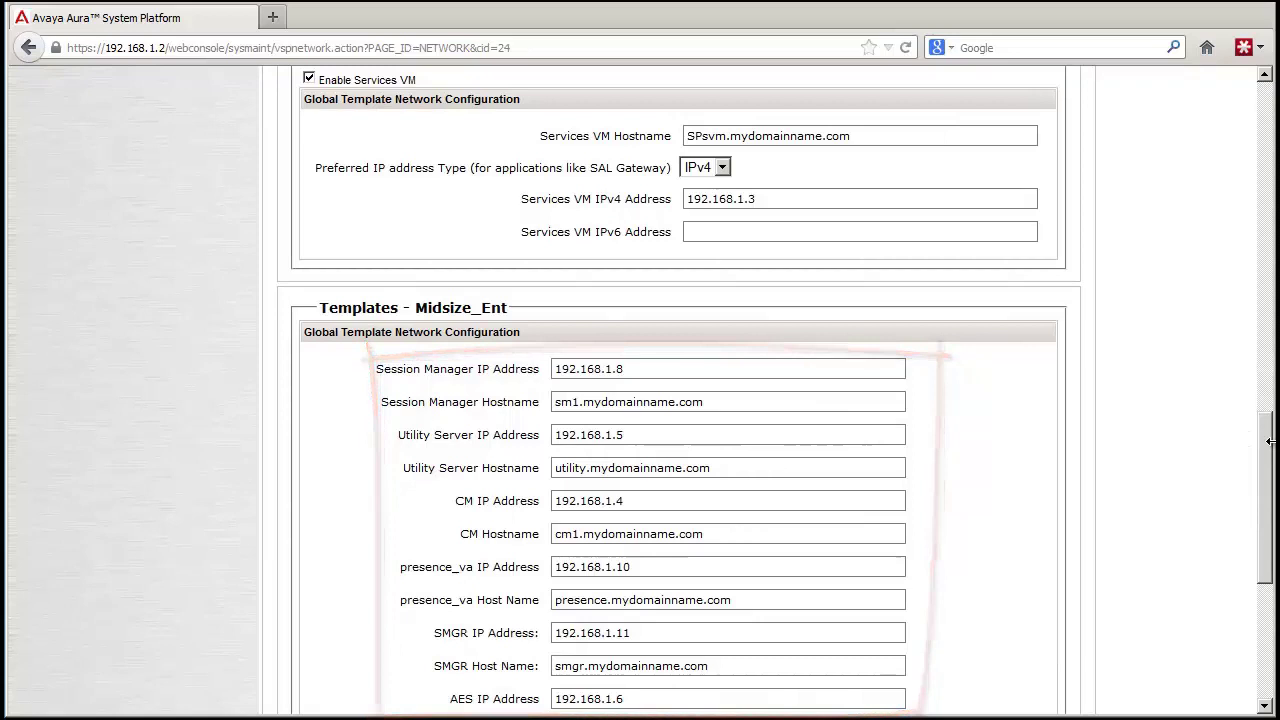
left_click_drag(1270, 450, 1247, 560)
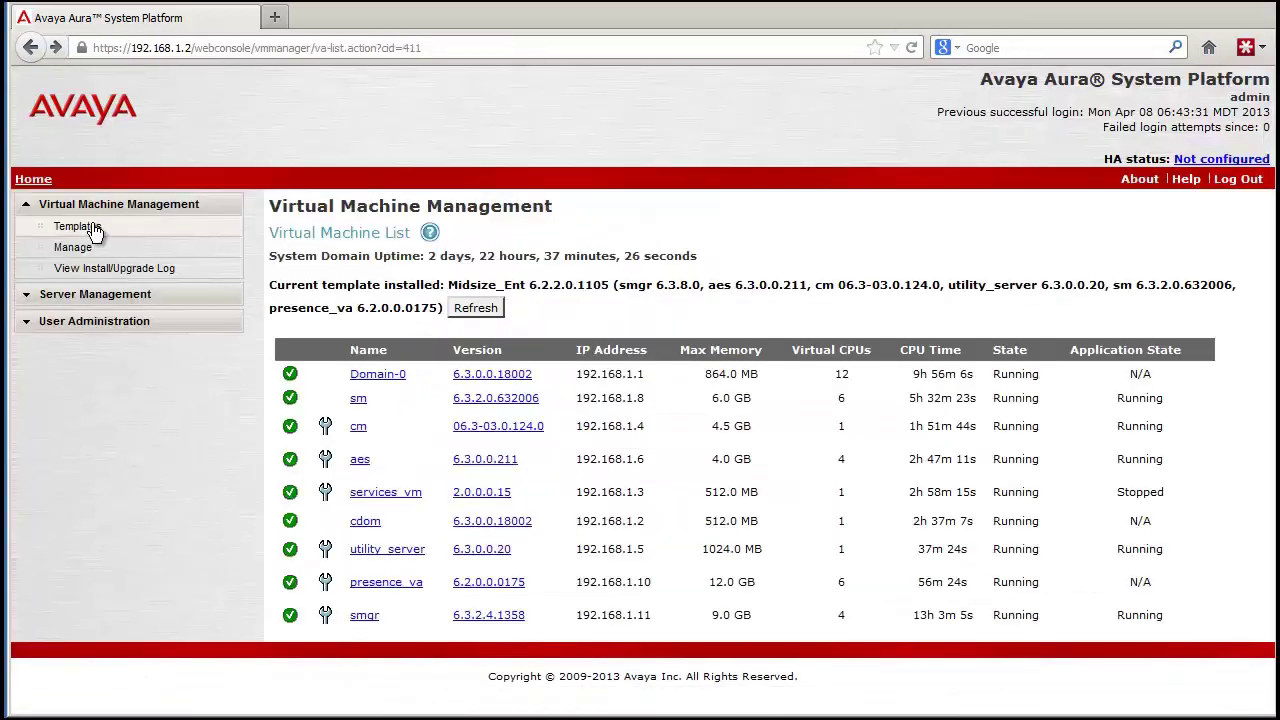
Open the installed Templates list and choose Configure for the Midsize_Ent template
left_click(78, 227)
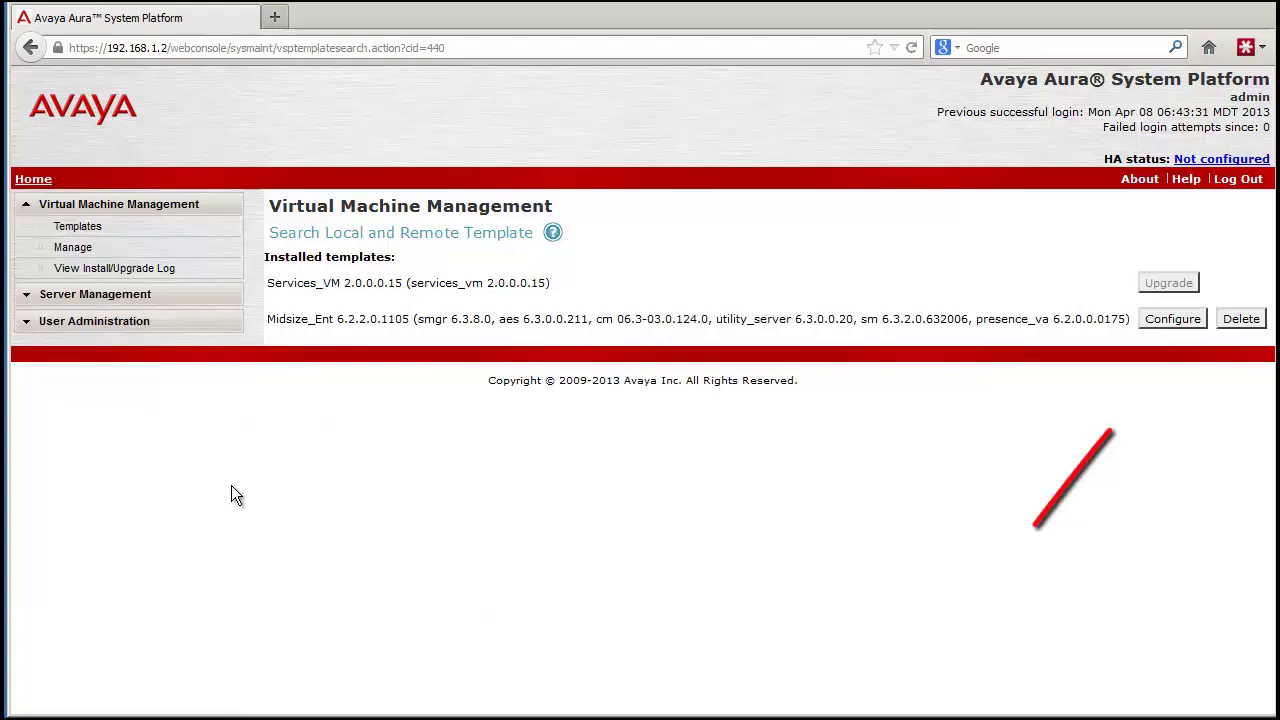
left_click(1172, 318)
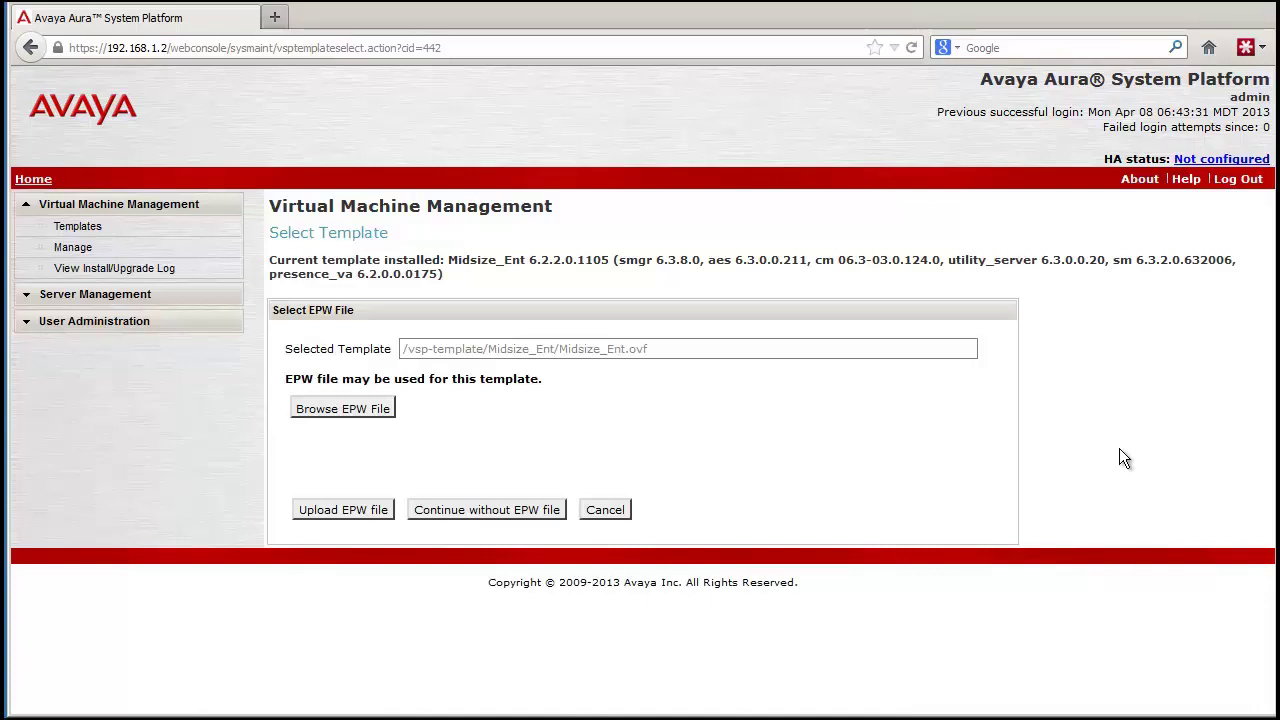
Select me63-ME-LAB-EPW.zip and upload it as the Midsize_Ent EPW file
left_click(352, 410)
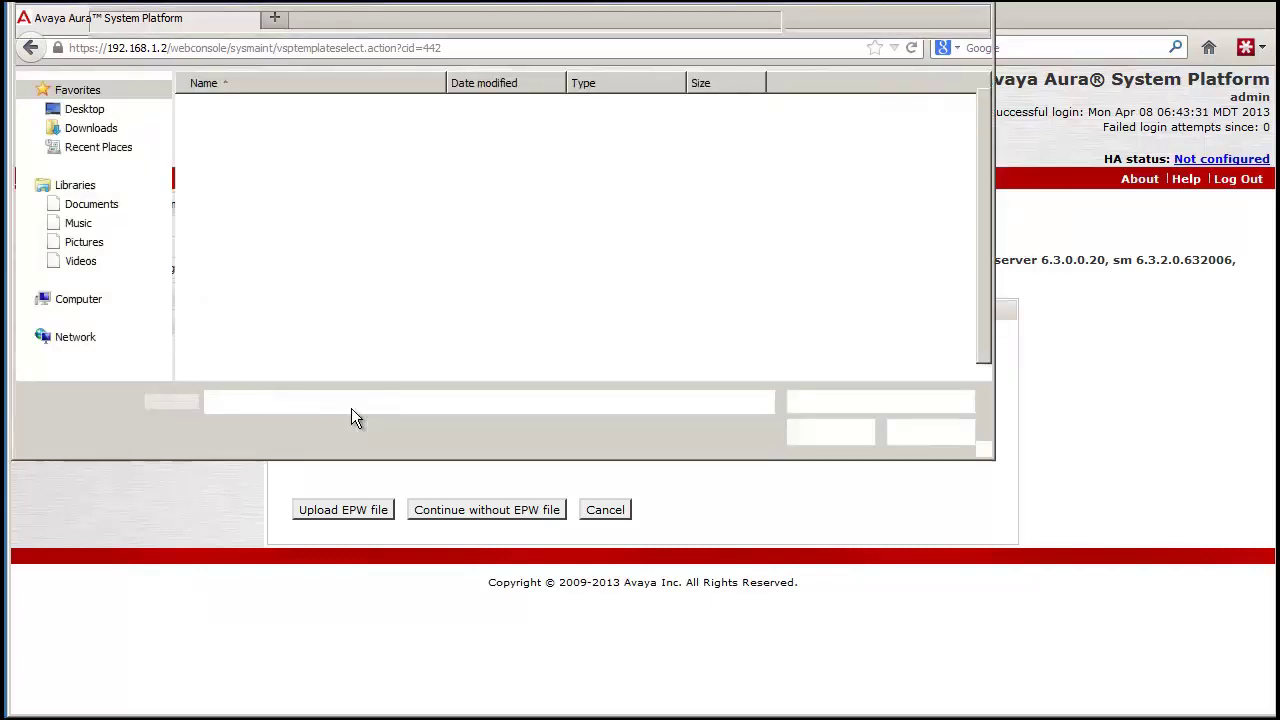
left_click(294, 112)
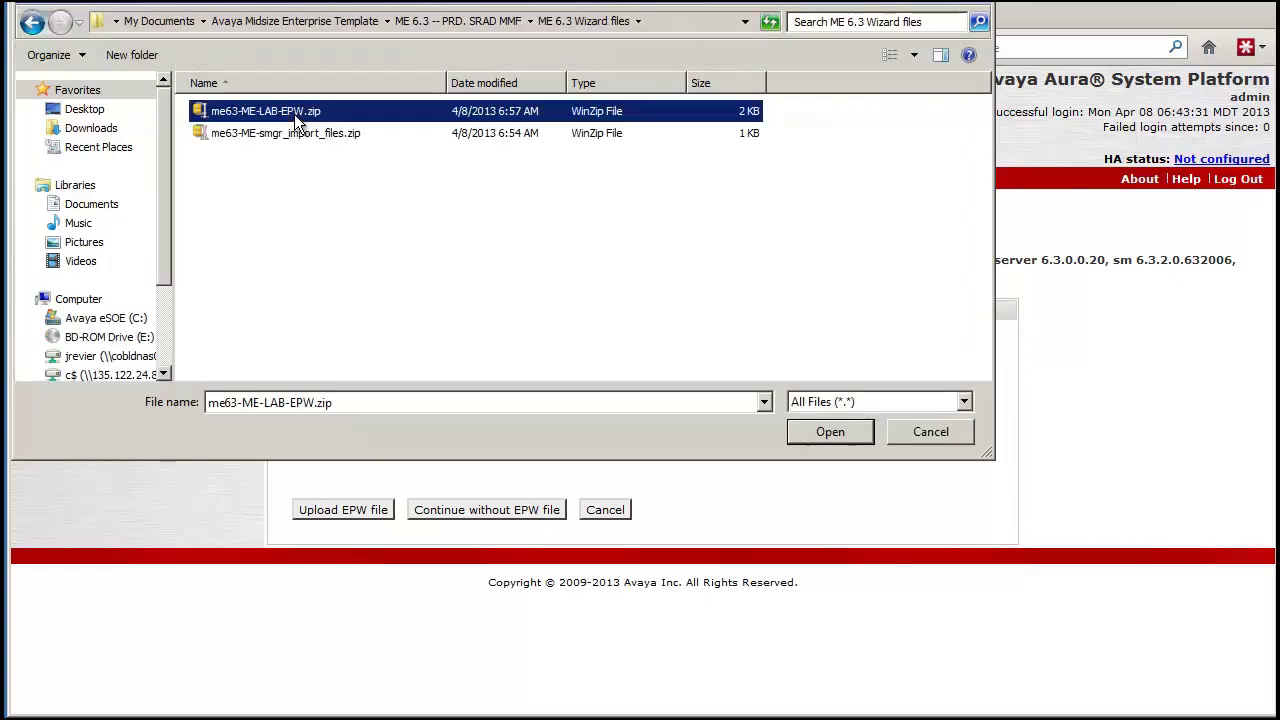
left_click(846, 434)
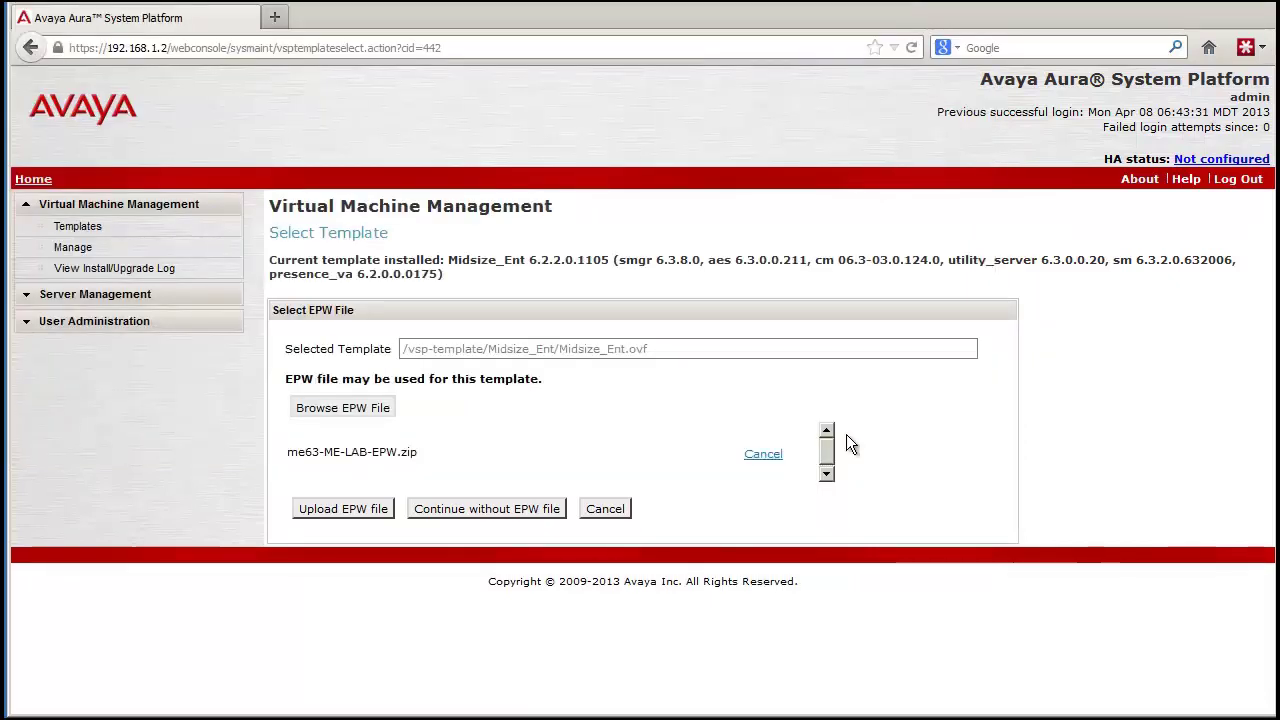
left_click(355, 508)
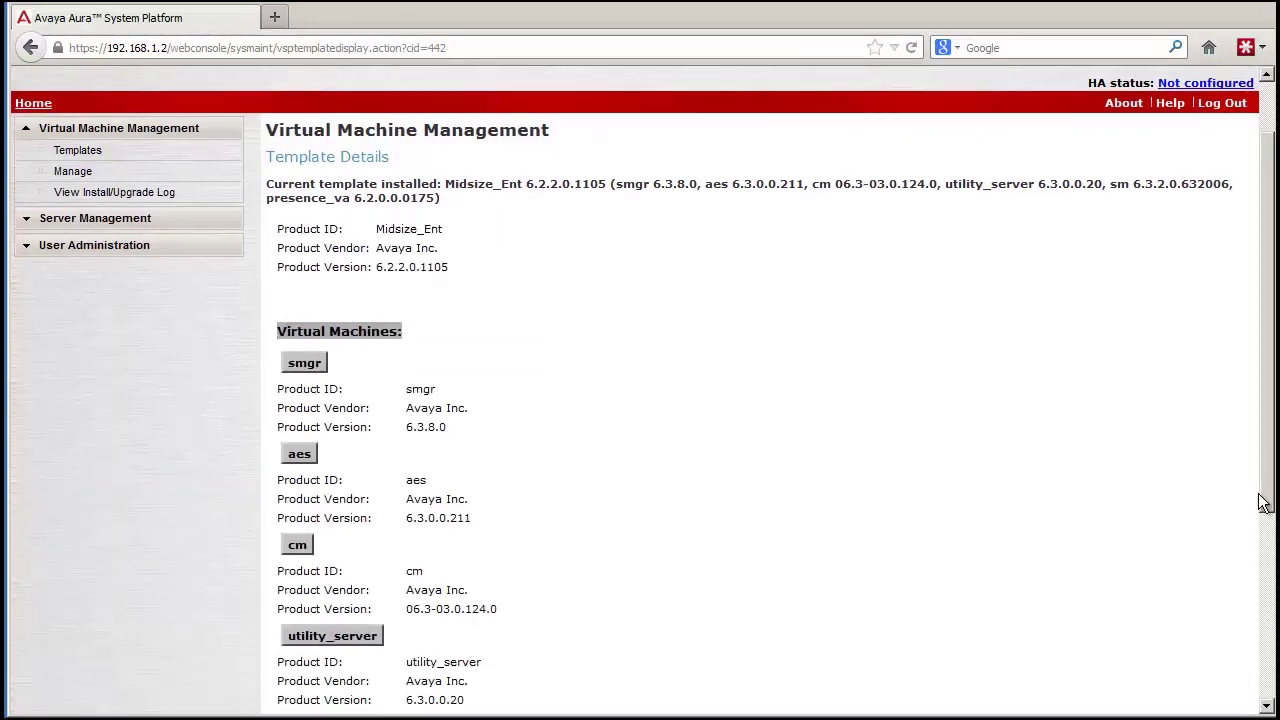
Scroll to the bottom of the Midsize_Ent Template Details and launch the upgrade with Configure
scroll(1258, 512, "down", 2)
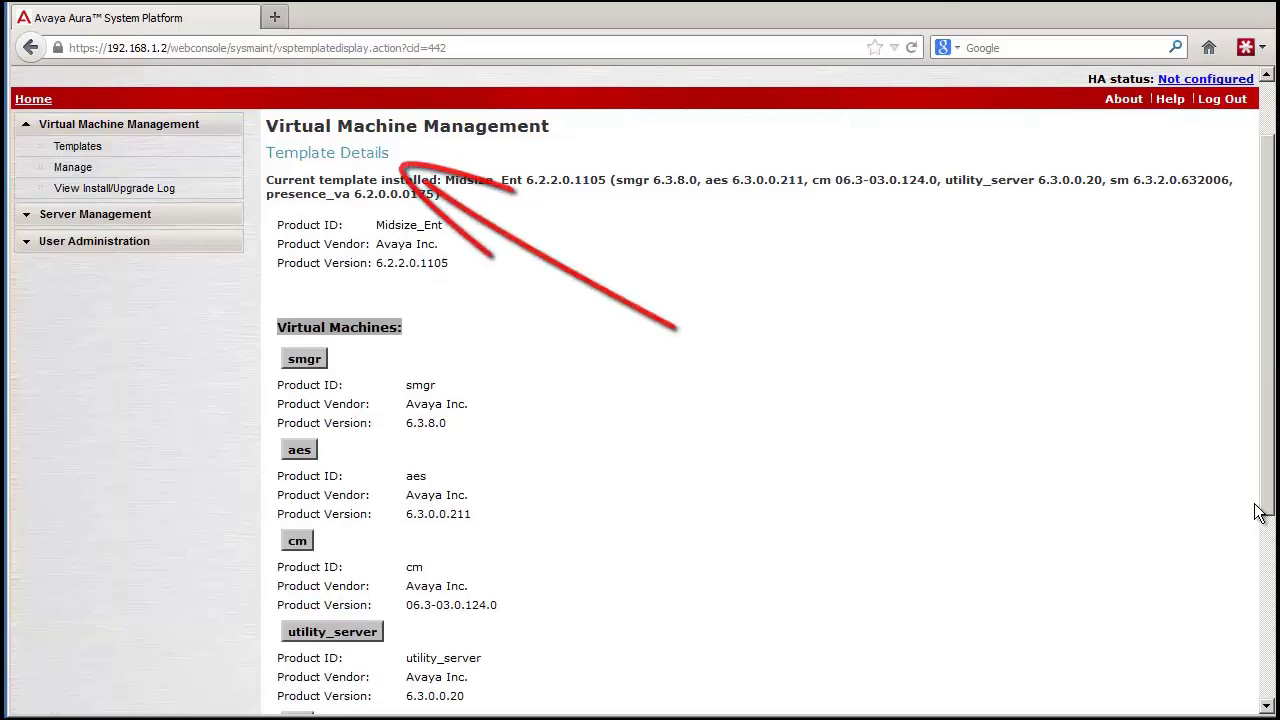
scroll(1257, 514, "down", 3)
scroll(1246, 590, "down", 3)
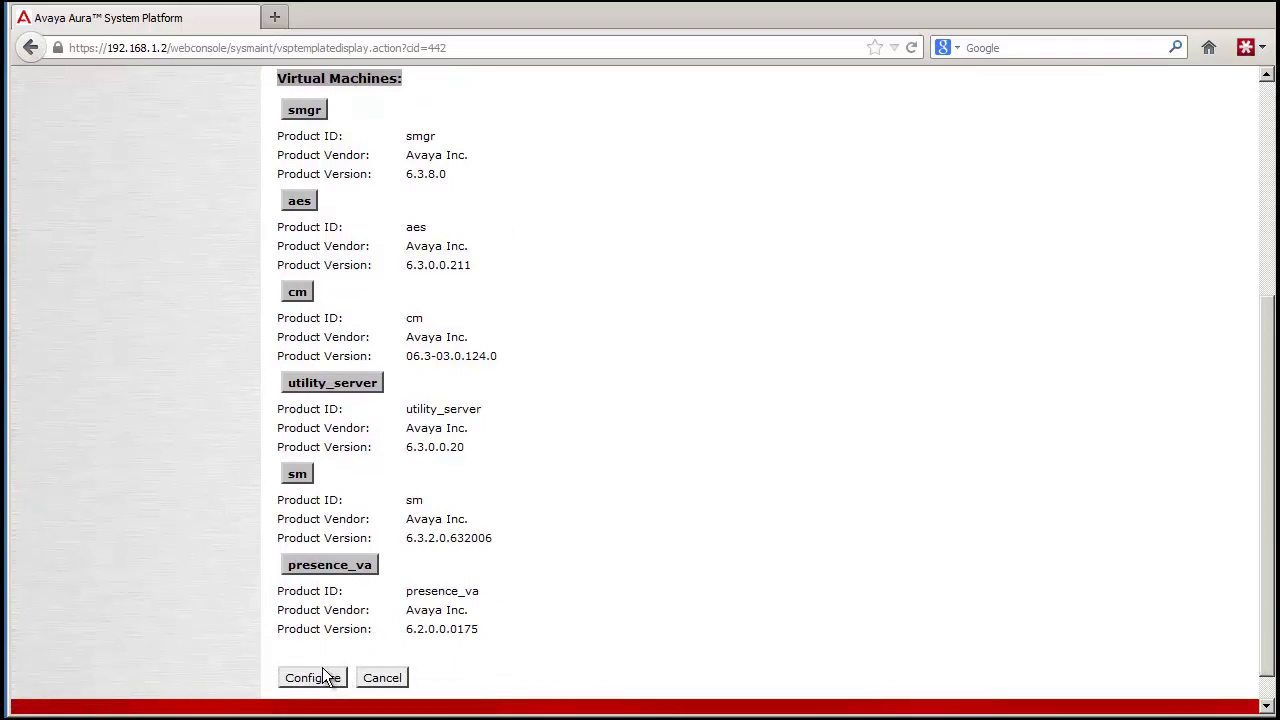
left_click(323, 677)
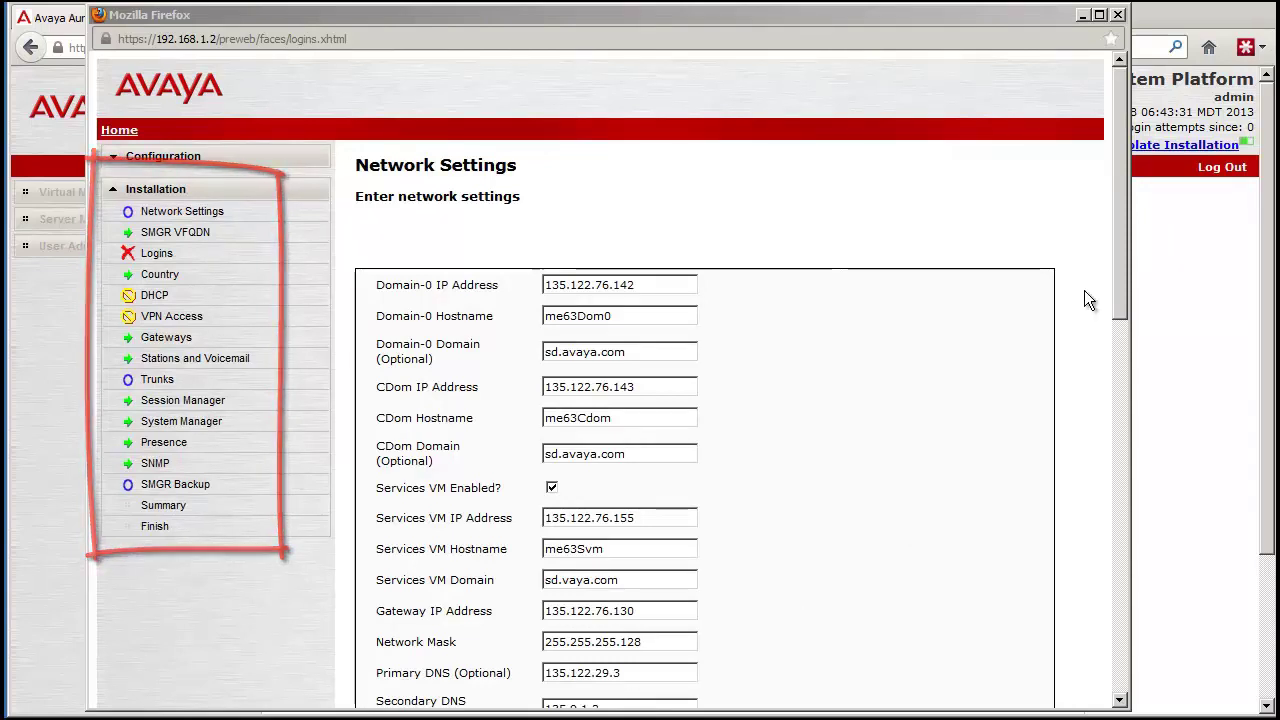
Review the pre-filled customer Network Settings in the wizard and continue to SMGR VFQDN
left_click(1119, 267)
left_click_drag(1118, 264, 1134, 655)
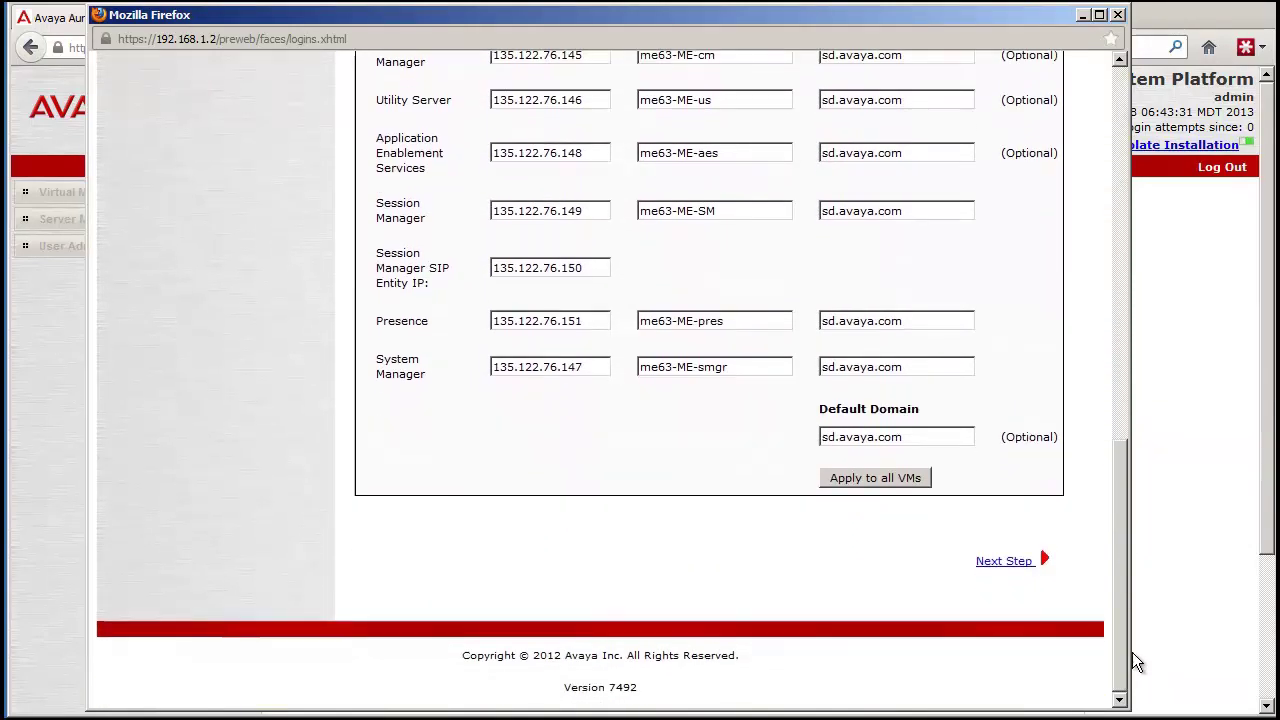
left_click(1021, 566)
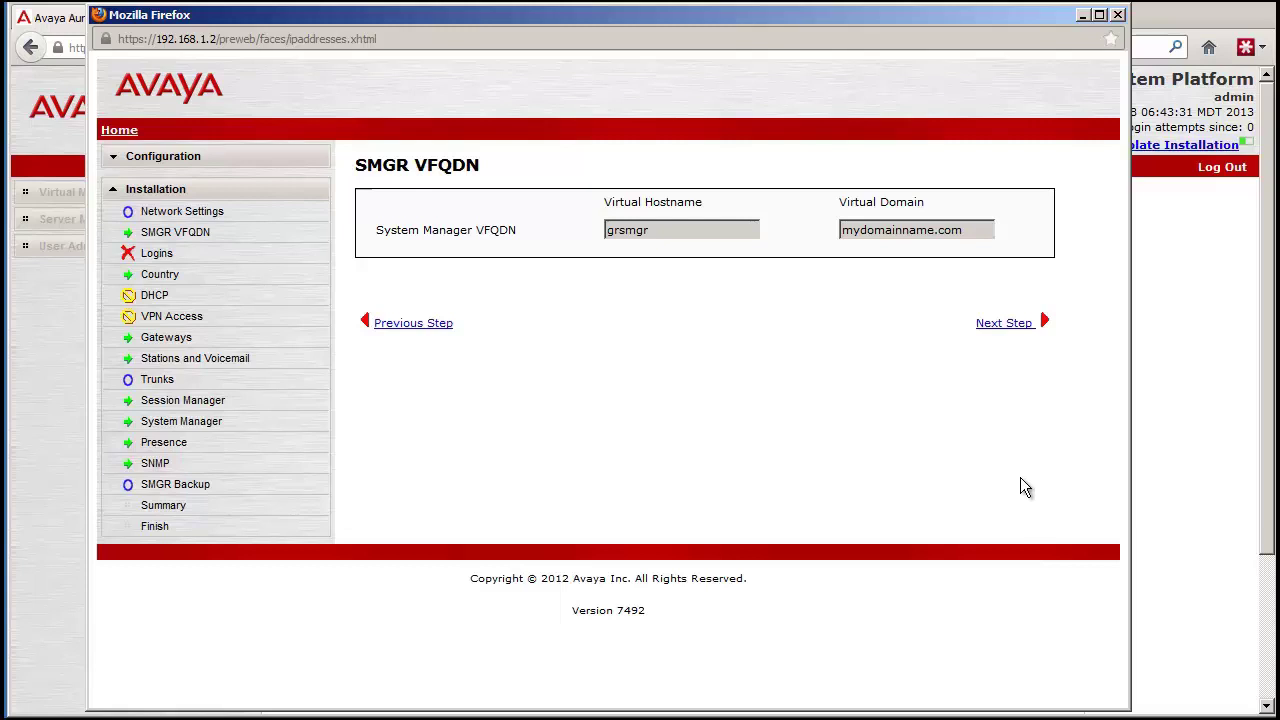
Keep SMGR VFQDN grsmgr / mydomainname.com and continue to the Logins page
left_click(993, 328)
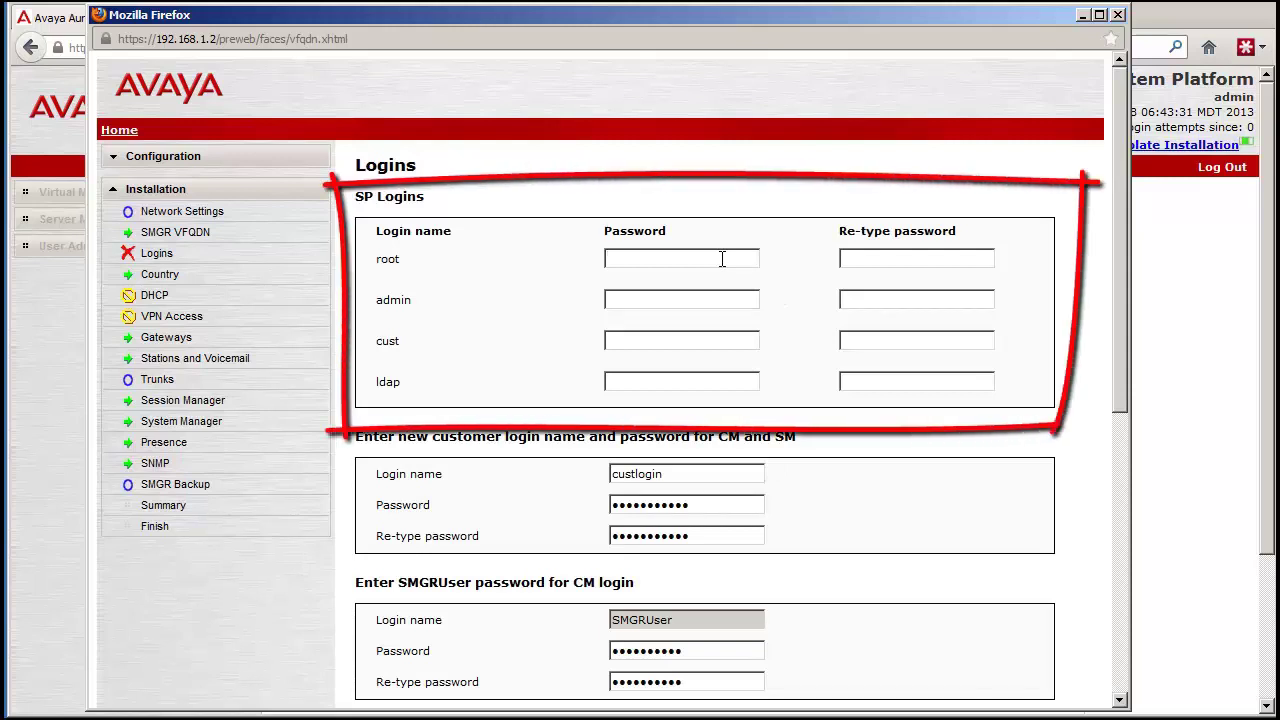
Paste the password into the root and admin SP login and re-type fields
key("ctrl+v")
key("Tab")
key("ctrl+v")
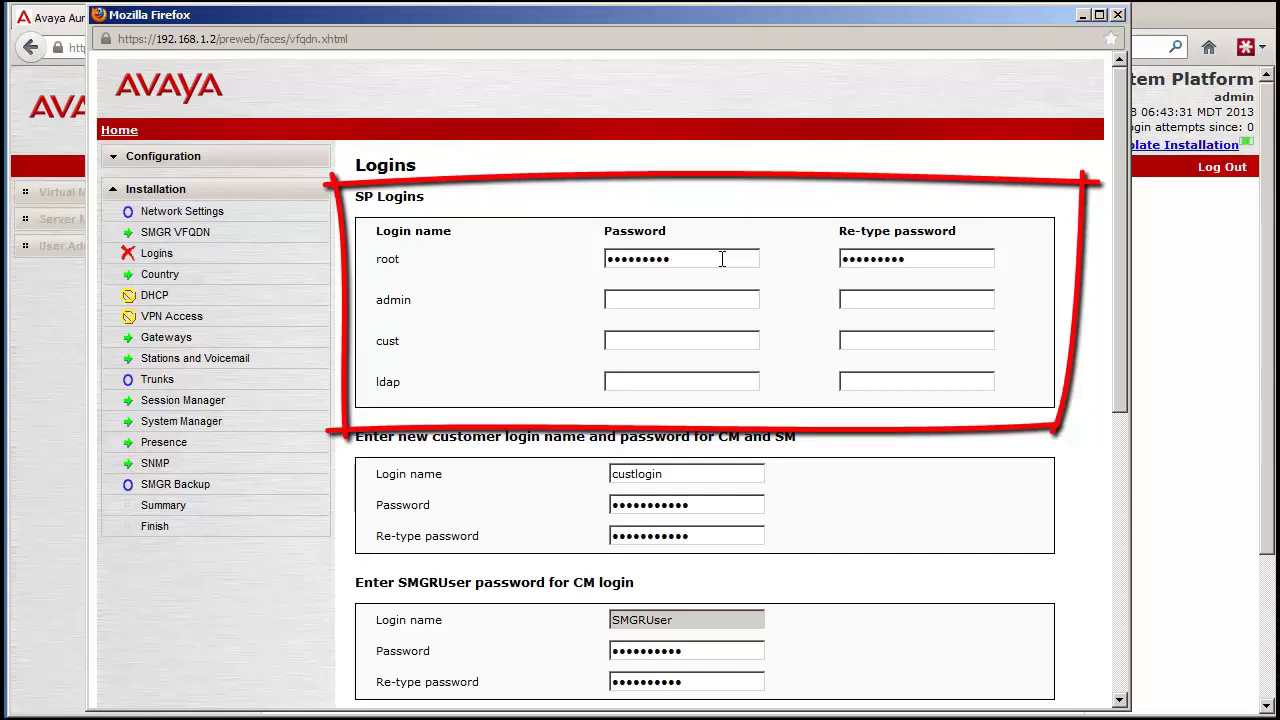
key("Tab")
key("ctrl+v")
key("Tab")
key("ctrl+v")
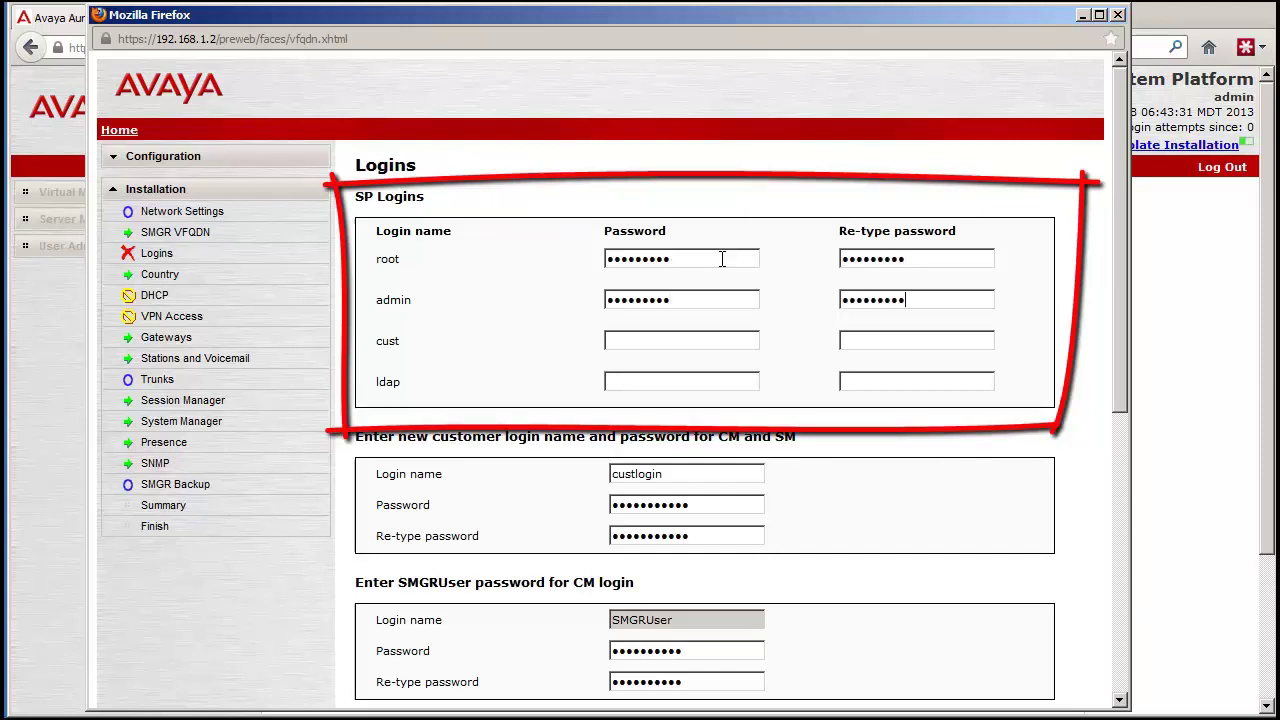
Paste the password into the cust and ldap SP login and confirmation fields
key("Tab")
key("ctrl+v")
key("Tab")
key("ctrl+v")
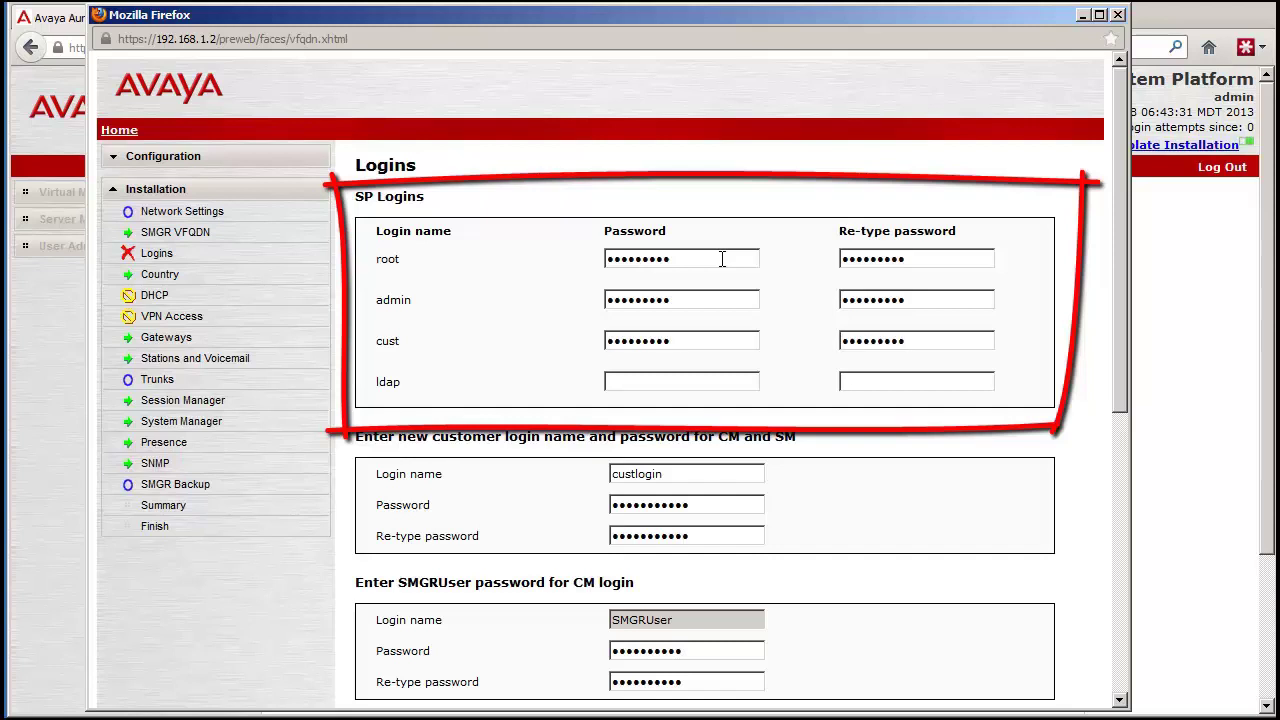
key("Tab")
key("ctrl+v")
key("ctrl+v")
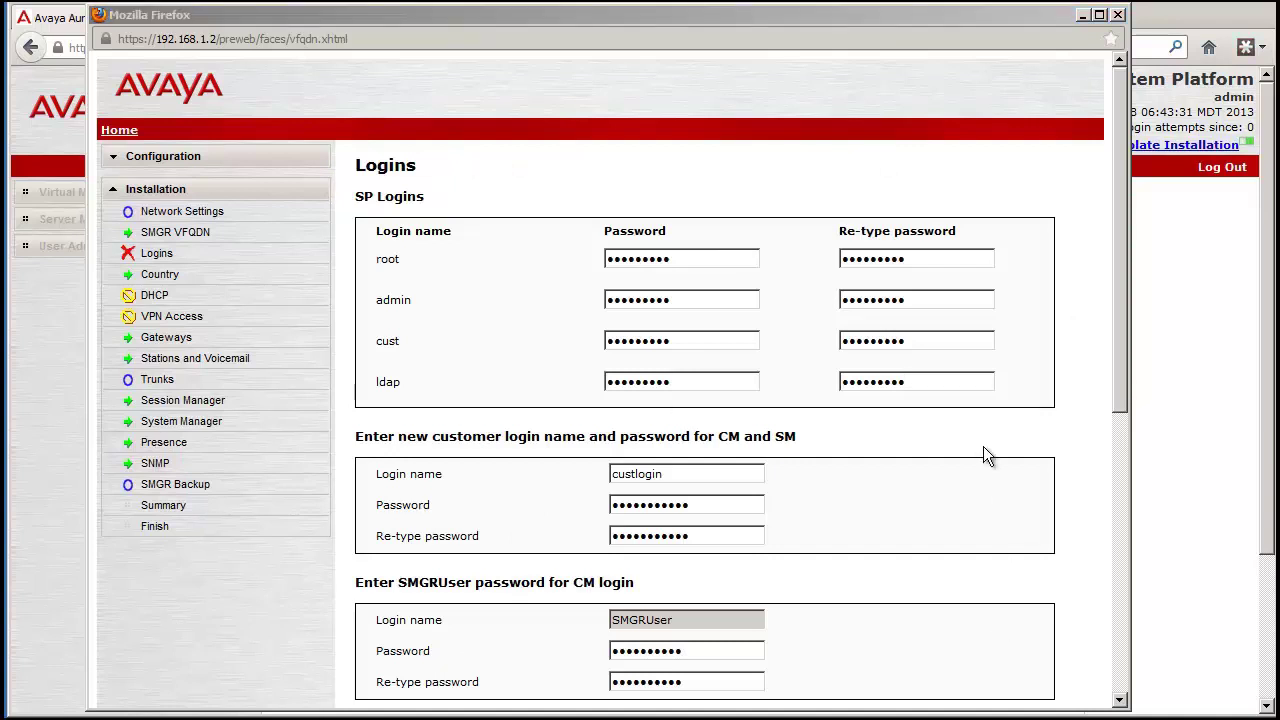
left_click_drag(1119, 385, 1171, 628)
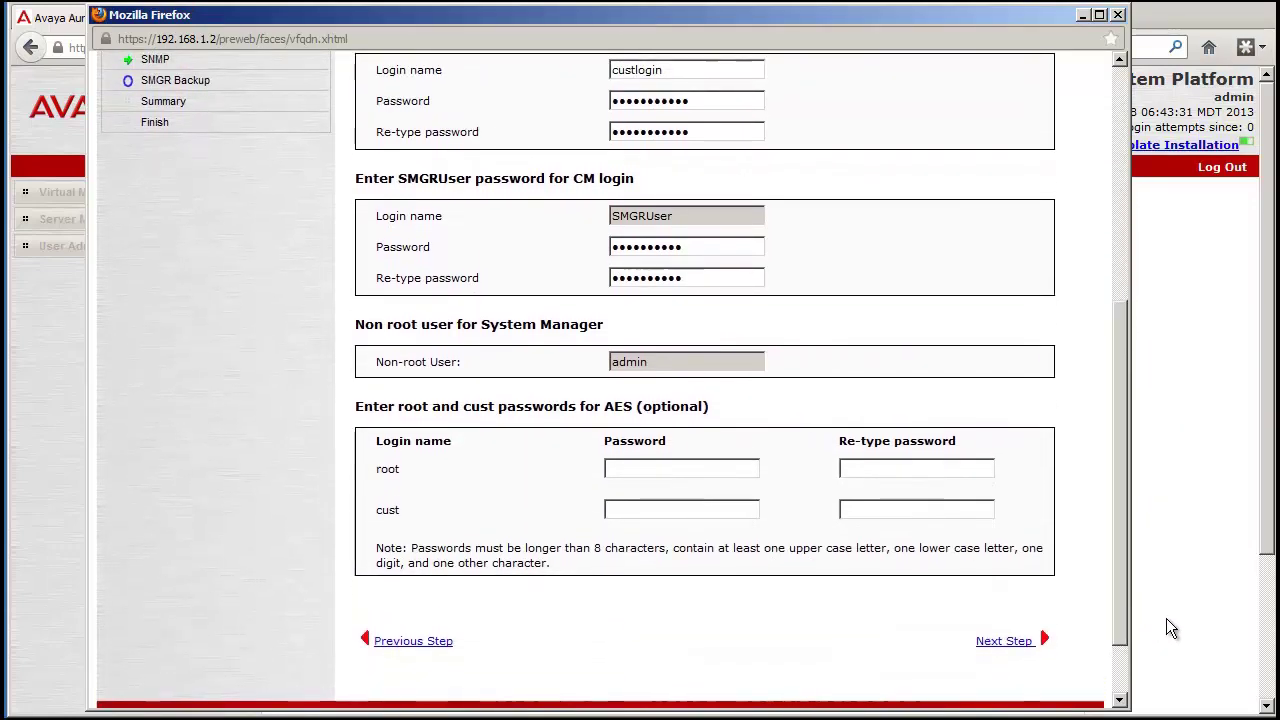
Advance unchanged through the Country, DHCP, VPN Access, Gateways, Stations and Voicemail, Trunks and Session Manager pages
left_click(1008, 641)
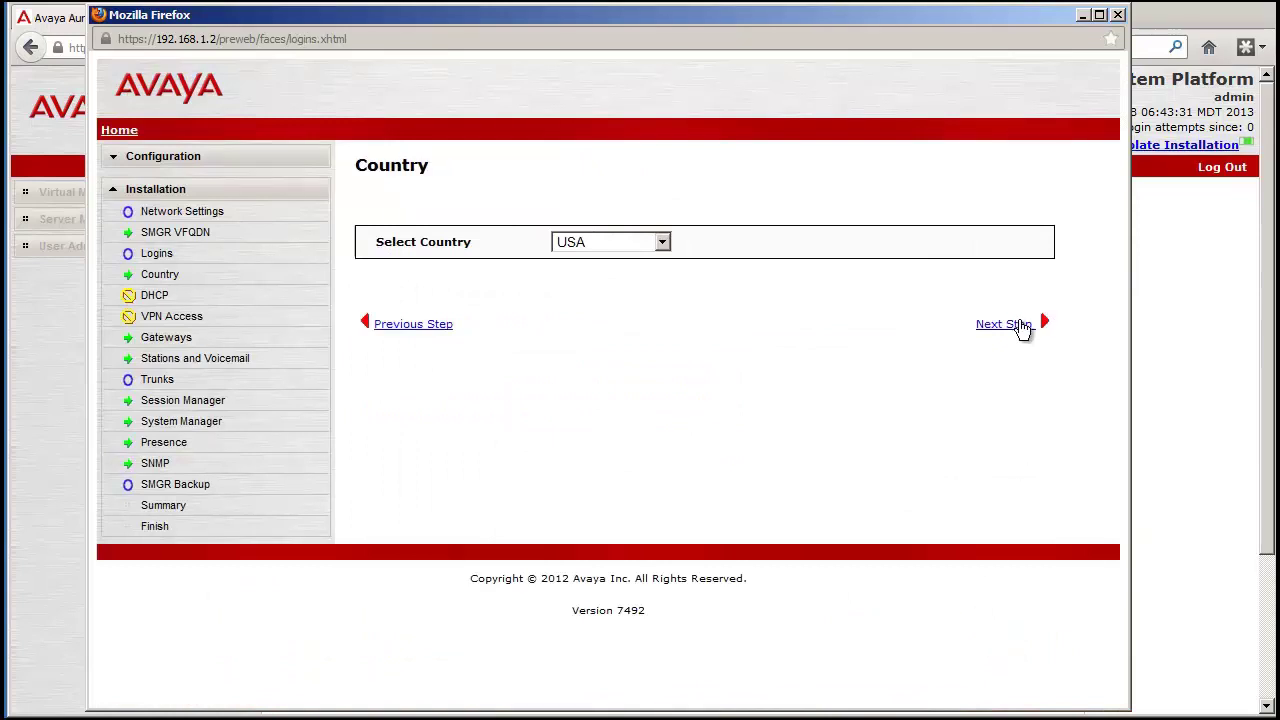
left_click(1014, 324)
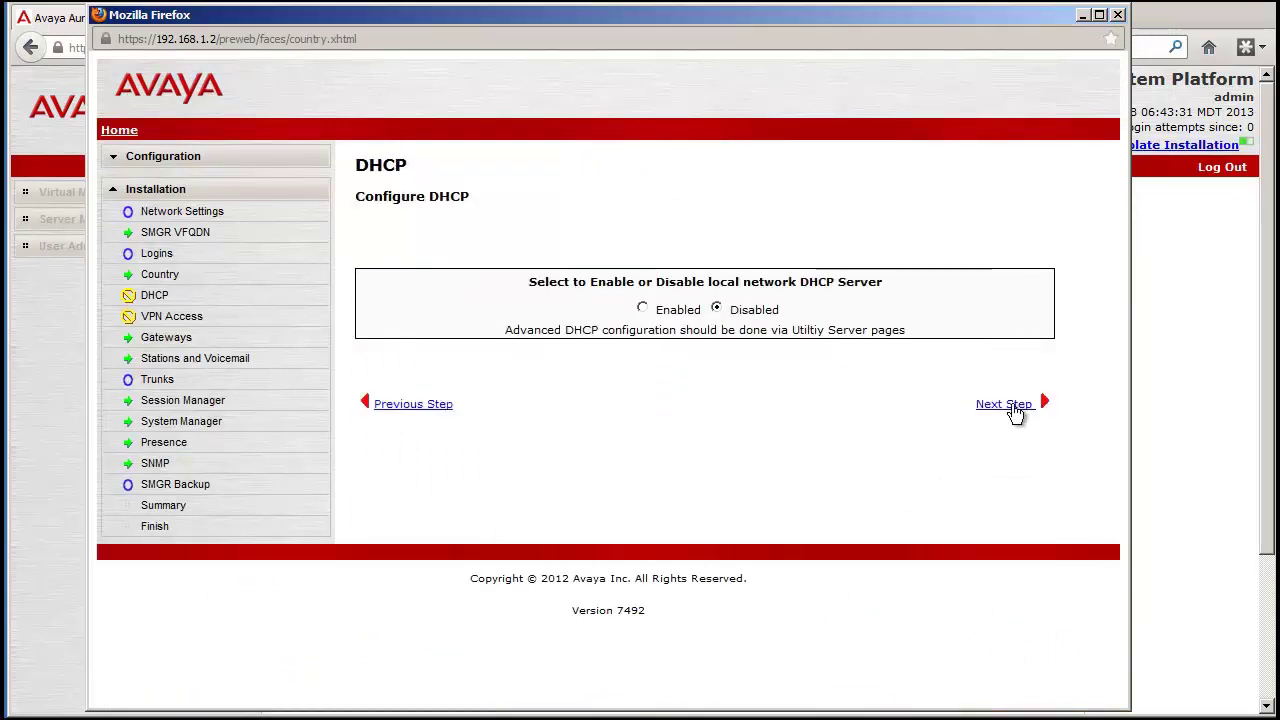
left_click(1008, 405)
left_click(1010, 684)
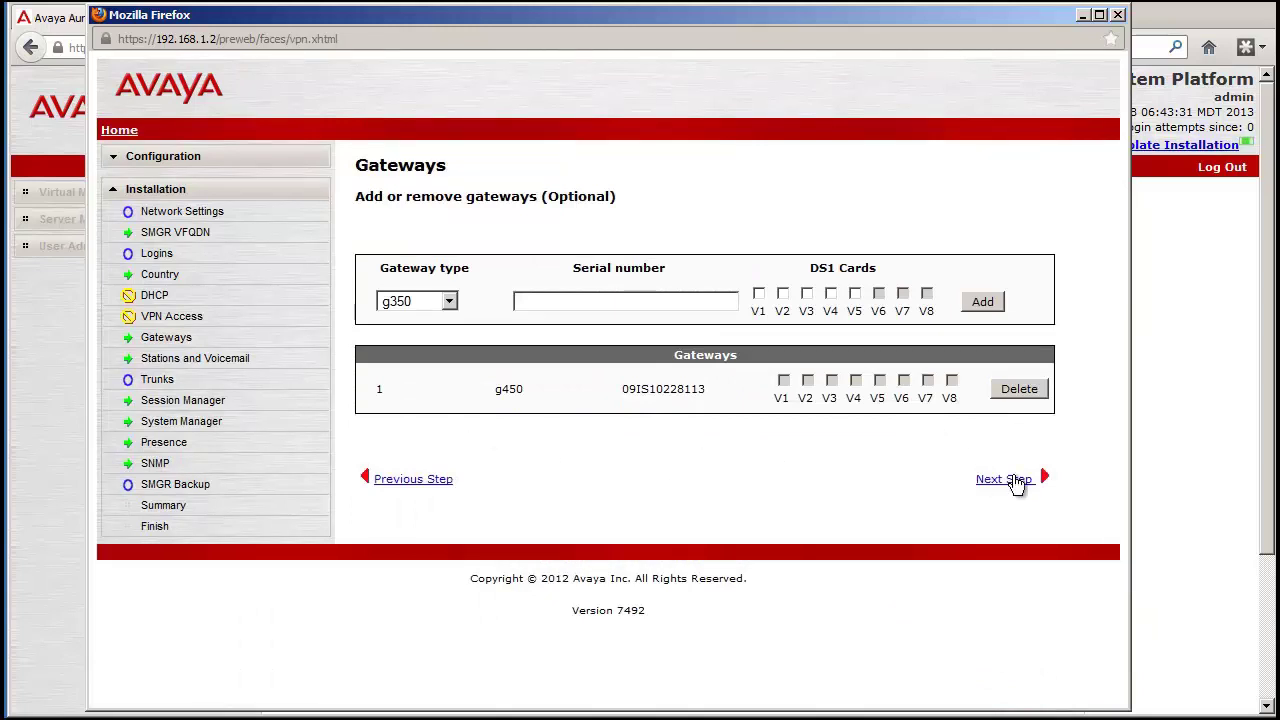
left_click(1005, 479)
left_click(1003, 623)
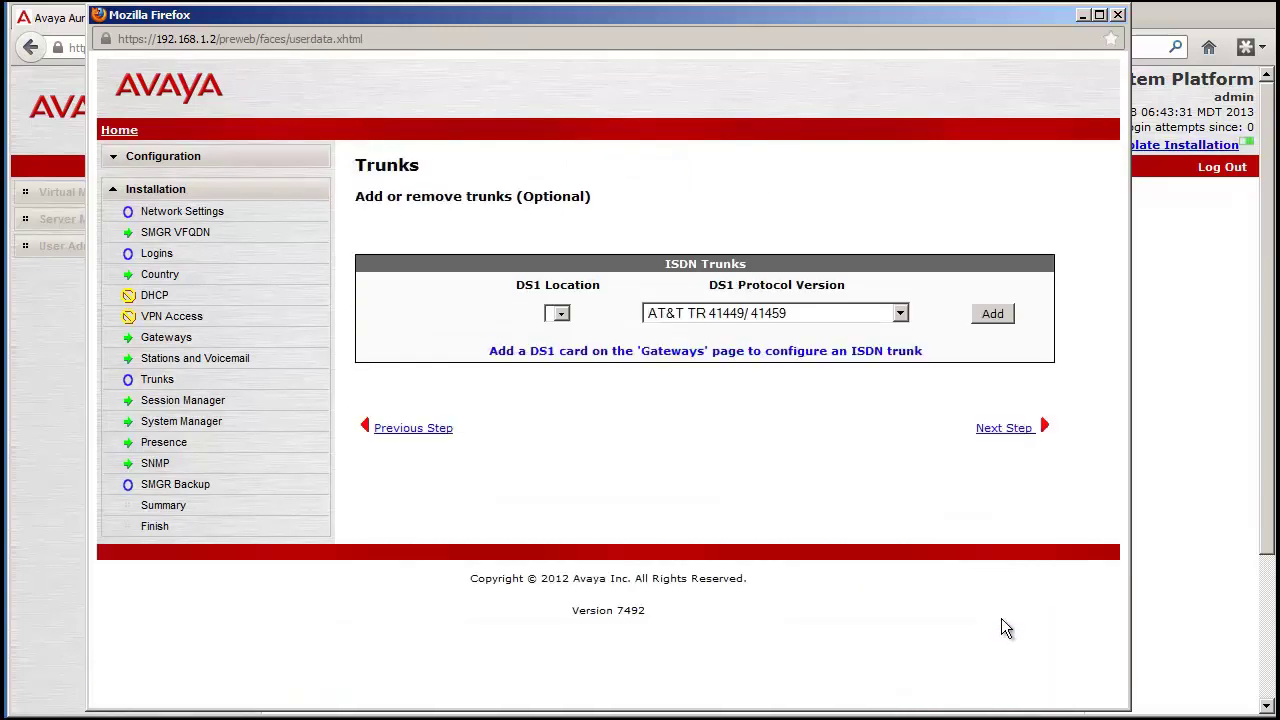
left_click(1009, 432)
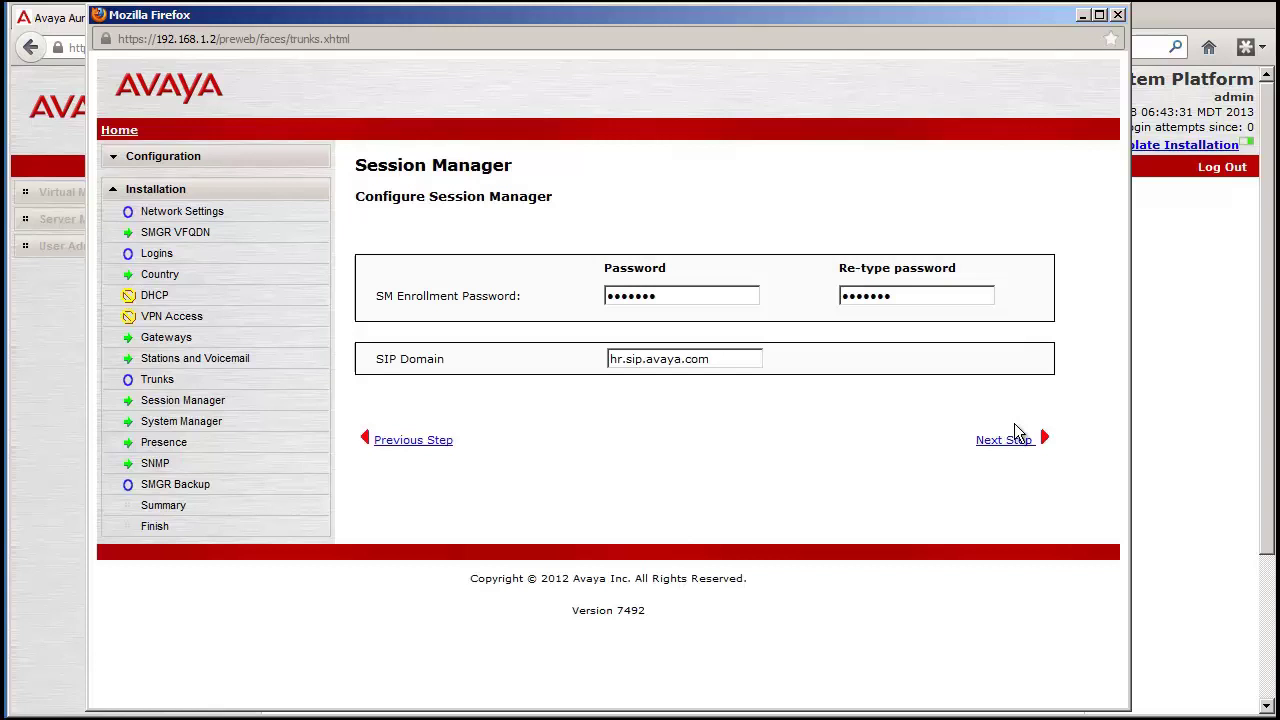
left_click(1006, 440)
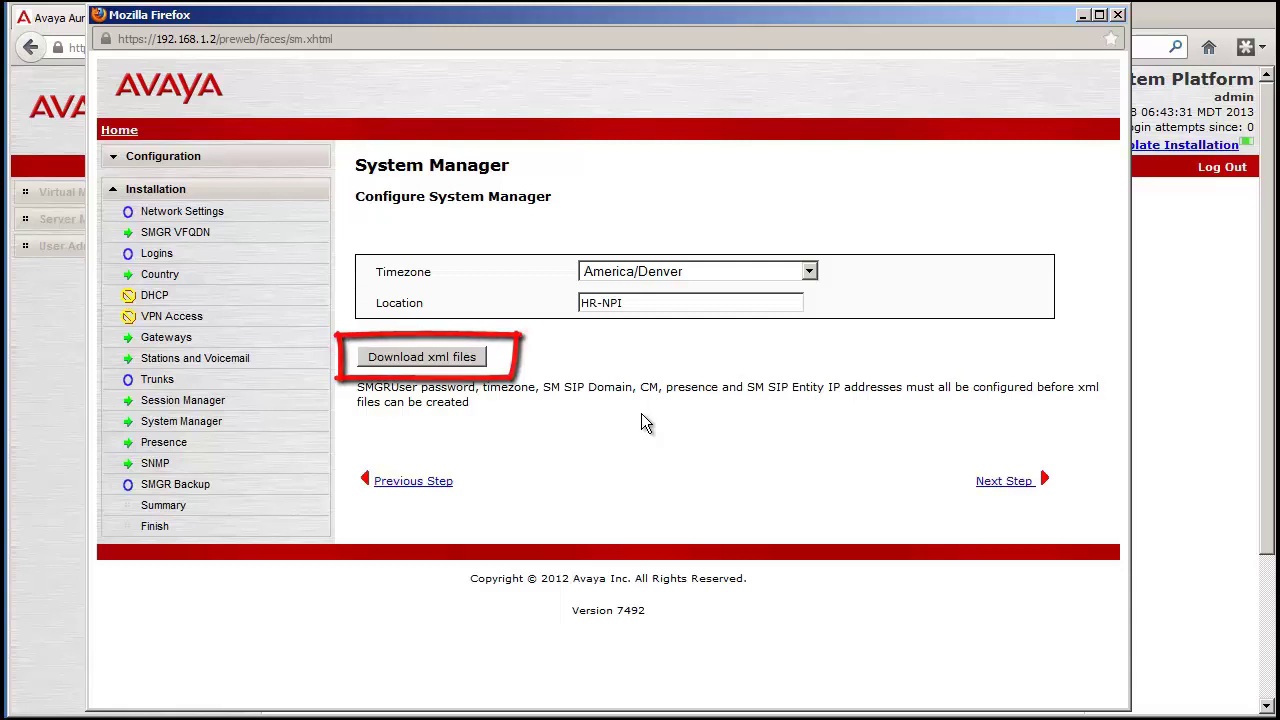
Accept the System Manager and Presence settings as entered to reach the SNMPv3 page
left_click(1020, 484)
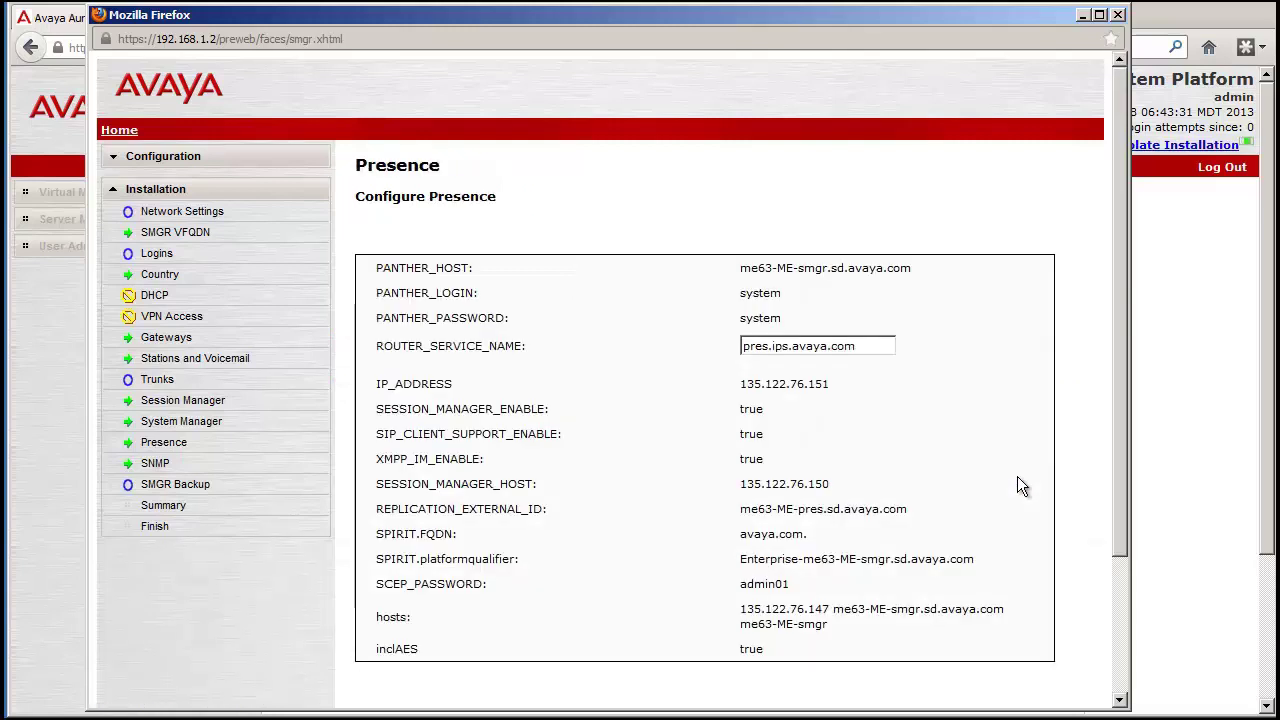
scroll(1116, 490, "down", 2)
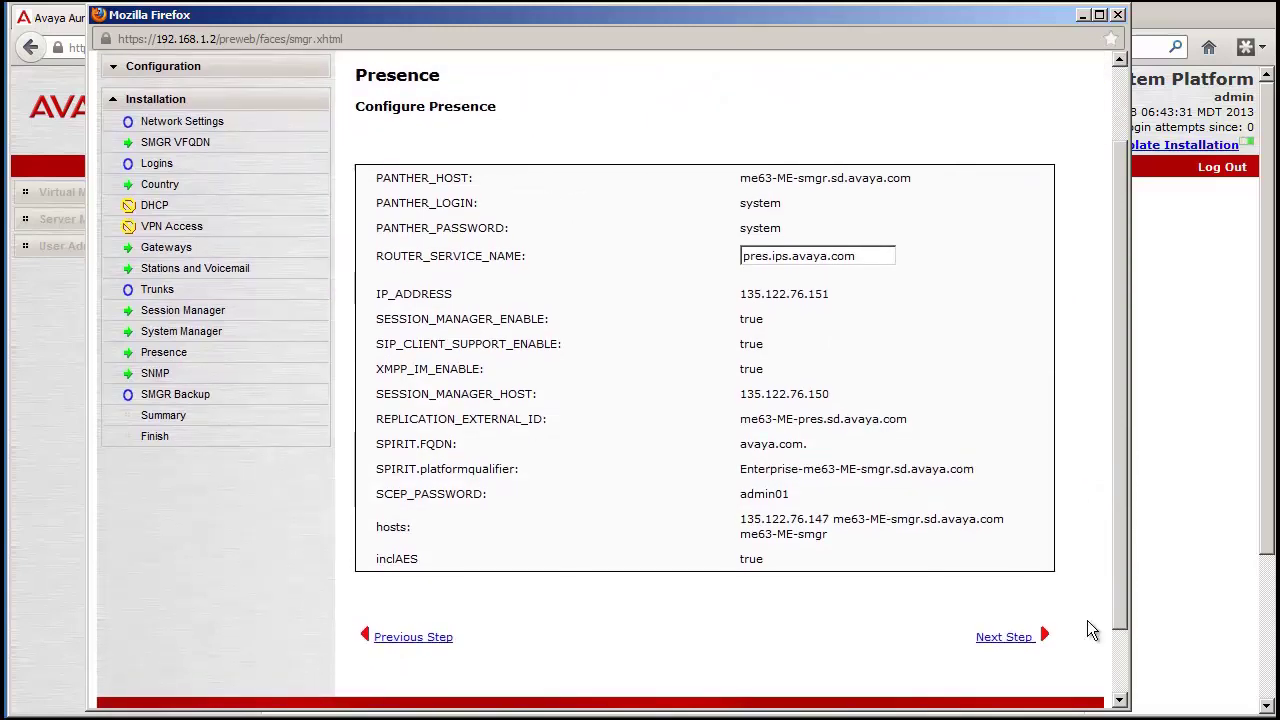
left_click(1019, 644)
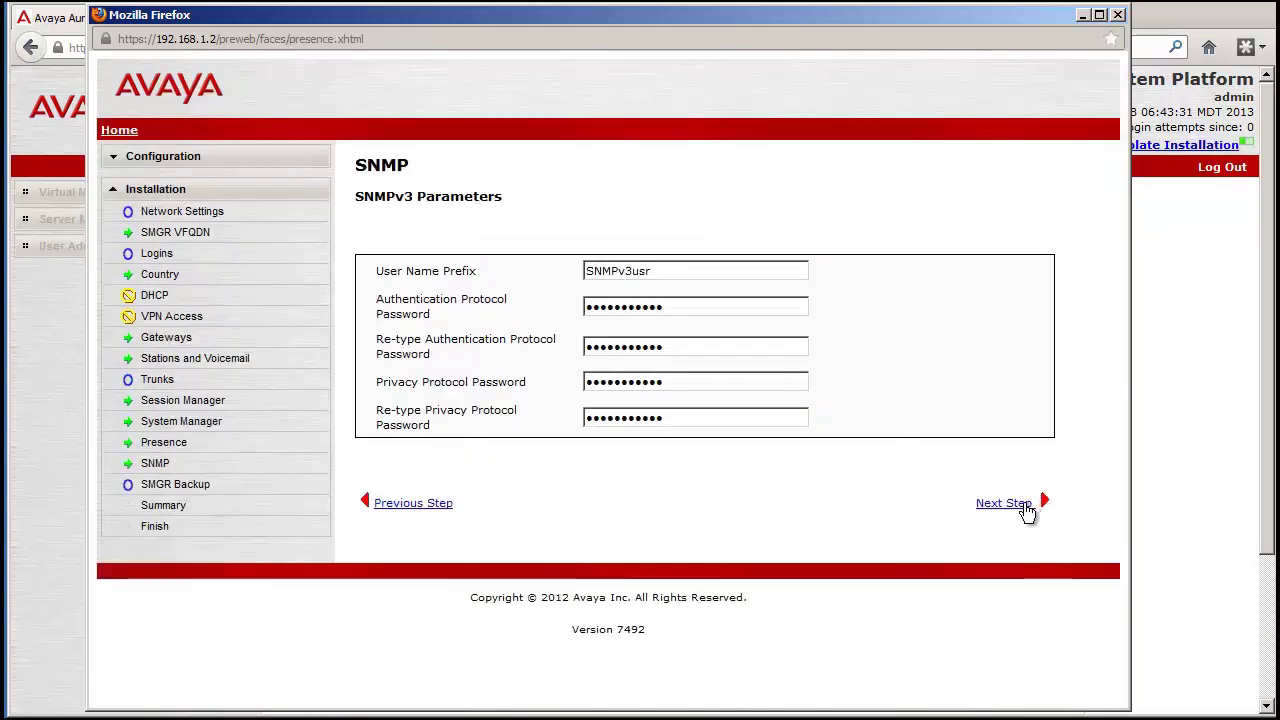
Pass the SNMPv3 page, leave scheduled SMGR backup off, and review the Summary page
left_click(1025, 504)
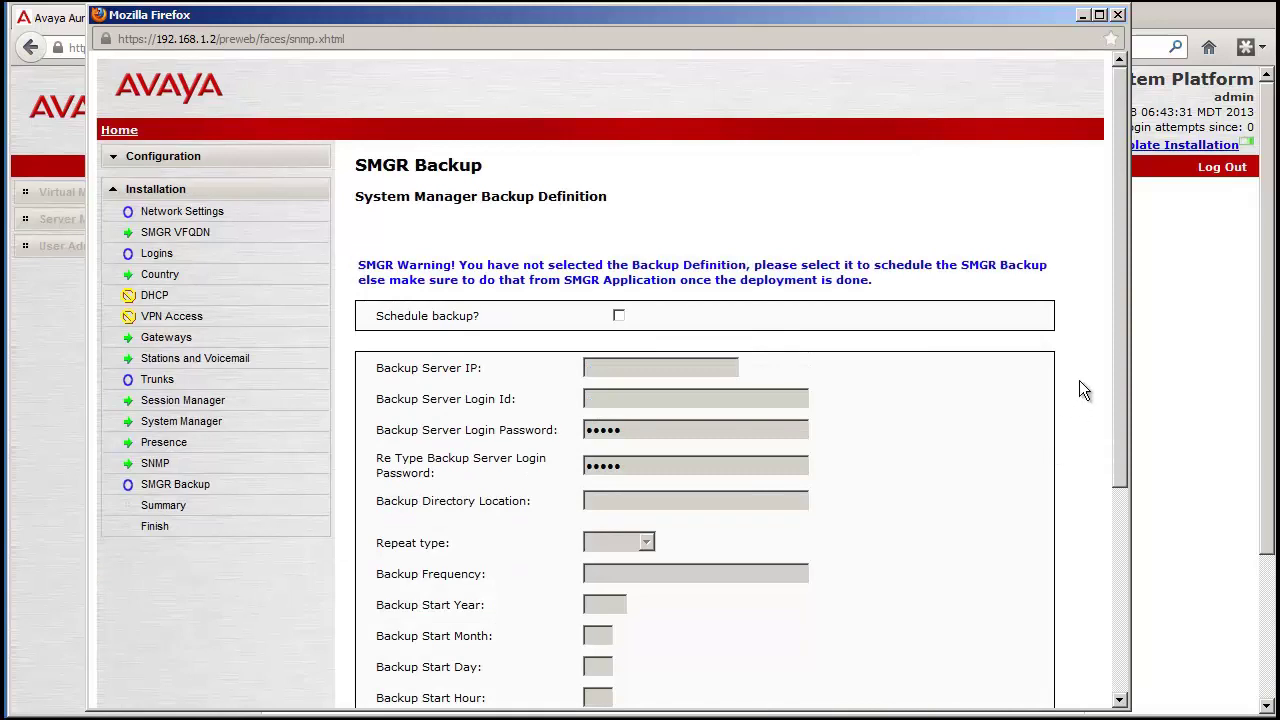
left_click_drag(1119, 341, 1119, 399)
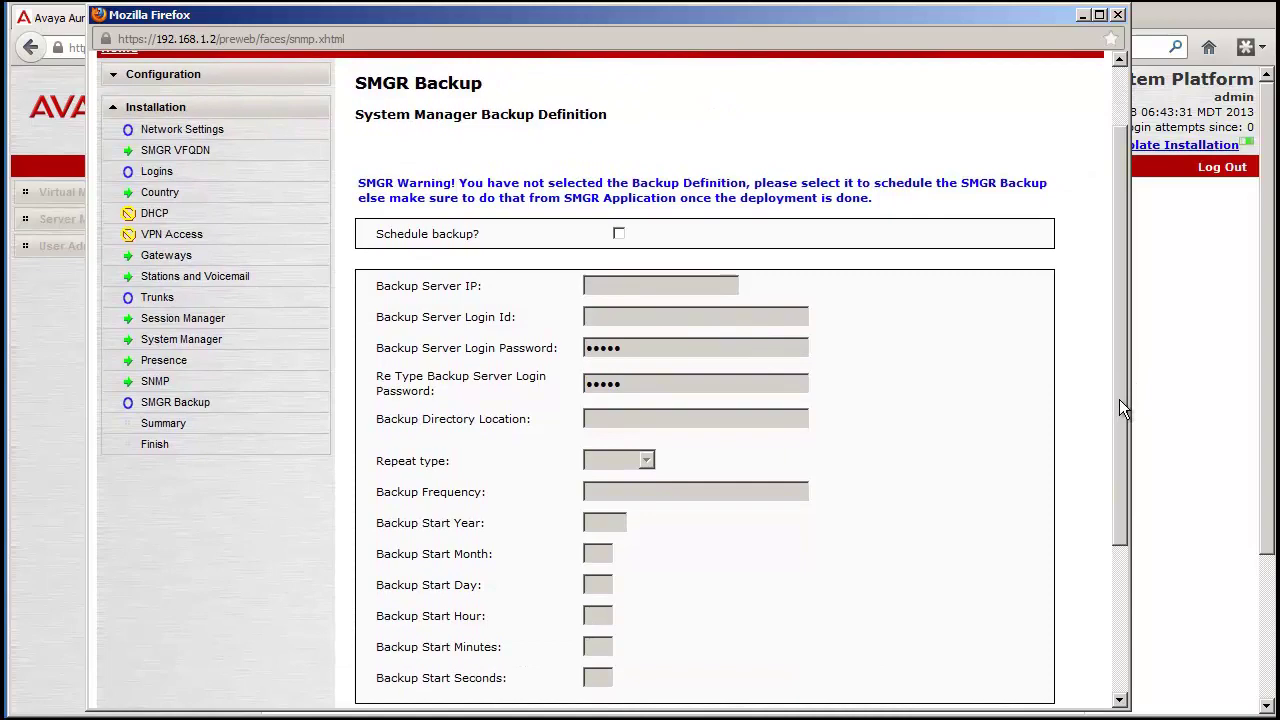
left_click_drag(1119, 399, 1063, 584)
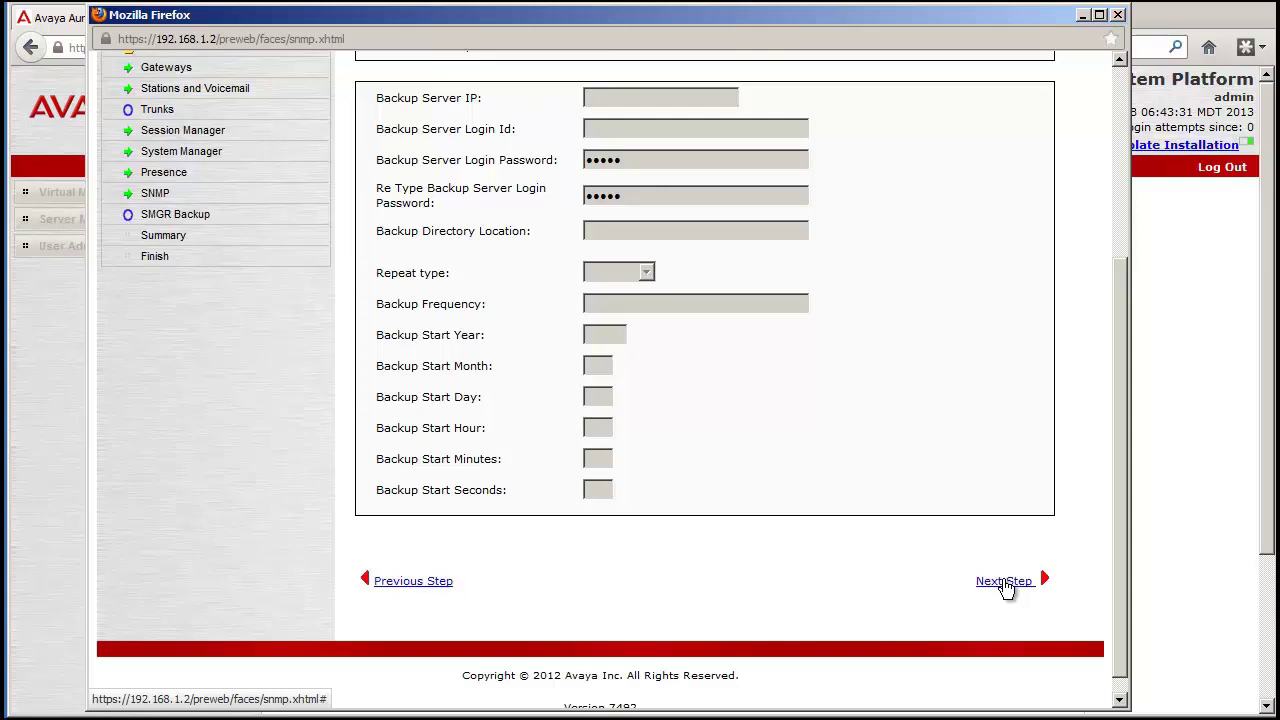
left_click(1005, 582)
left_click_drag(1128, 177, 1120, 690)
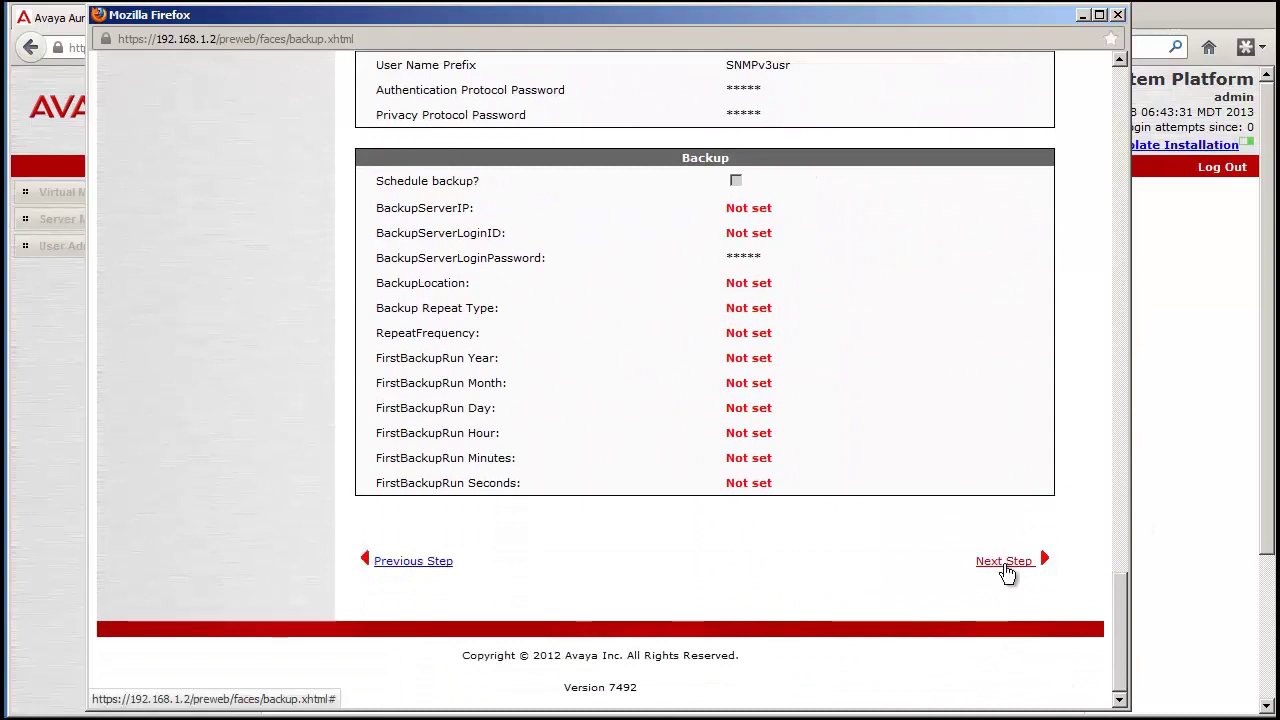
Accept the warning on the Confirm Installation page and start the template install
left_click(1005, 571)
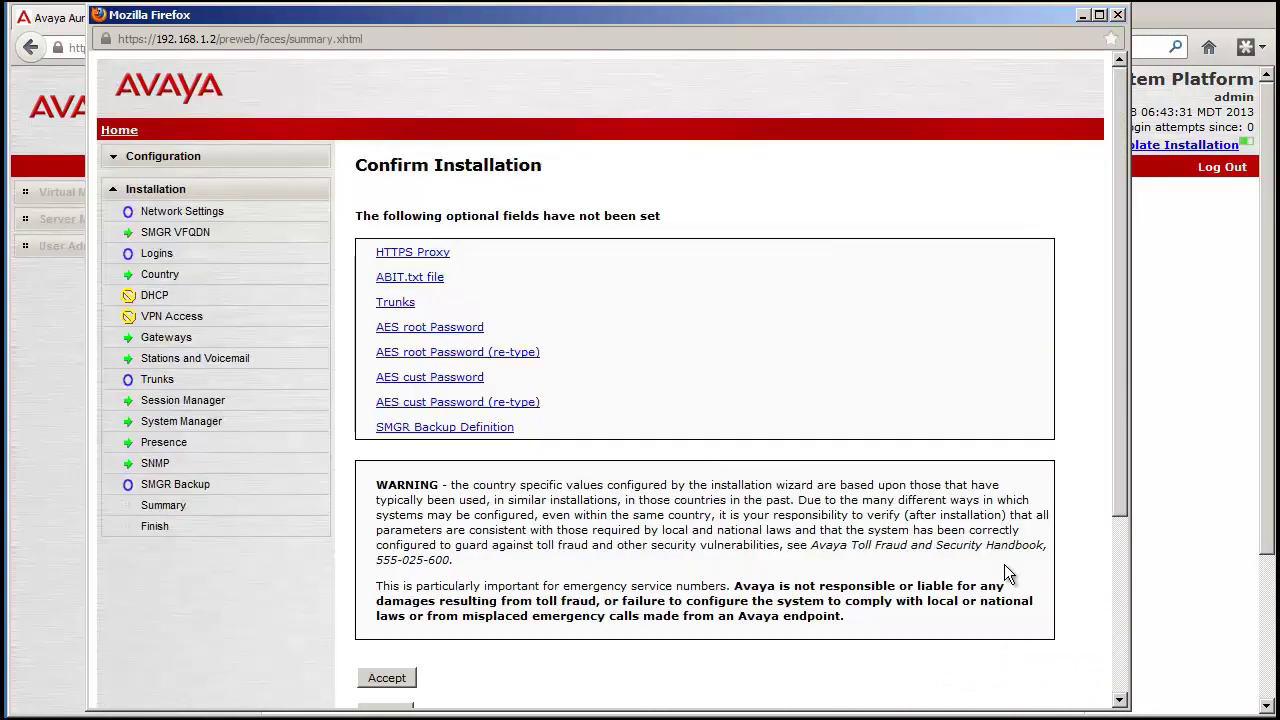
left_click_drag(1122, 417, 1117, 493)
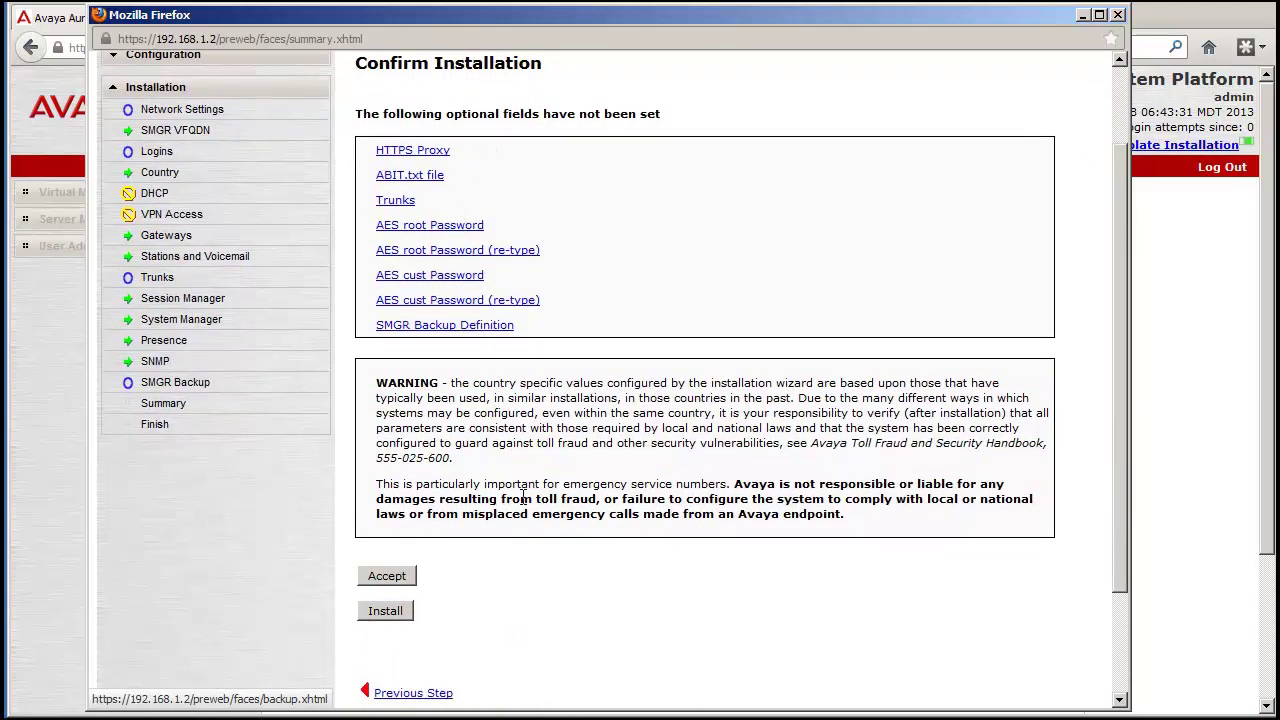
left_click(388, 577)
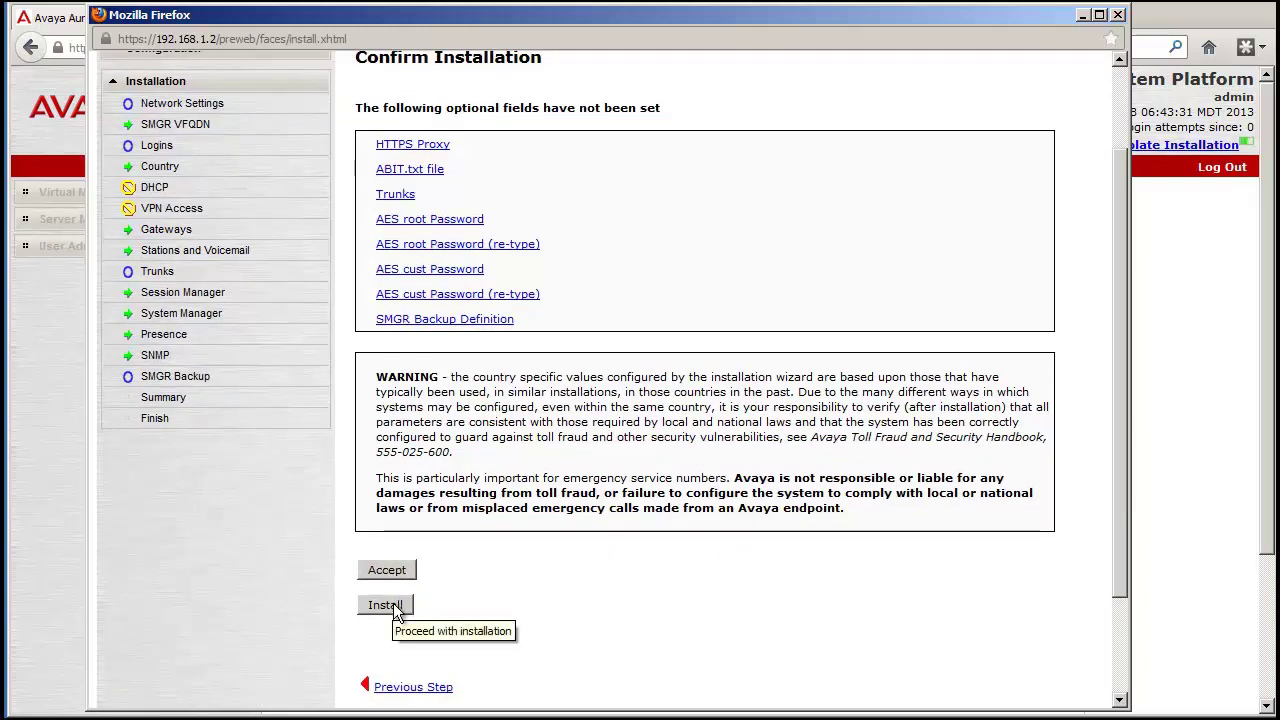
left_click(386, 606)
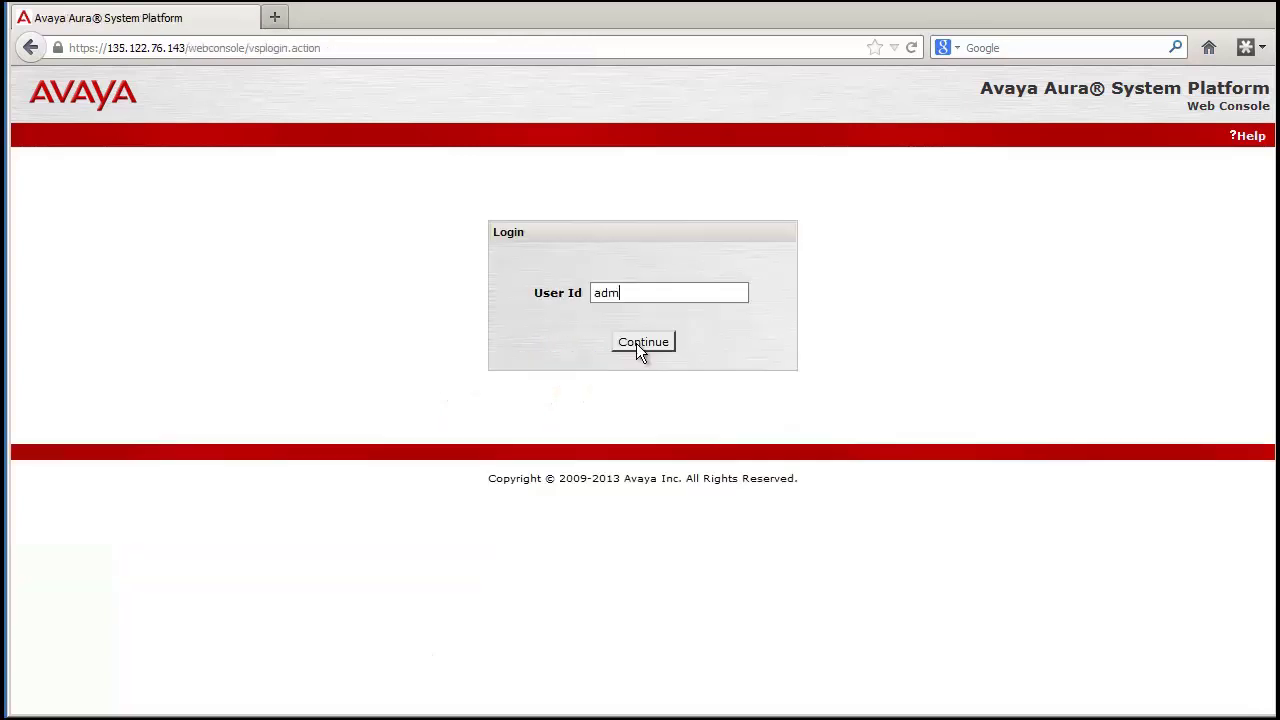
Log on as admin with the new password at 135.122.76.143
type("in")
left_click(640, 346)
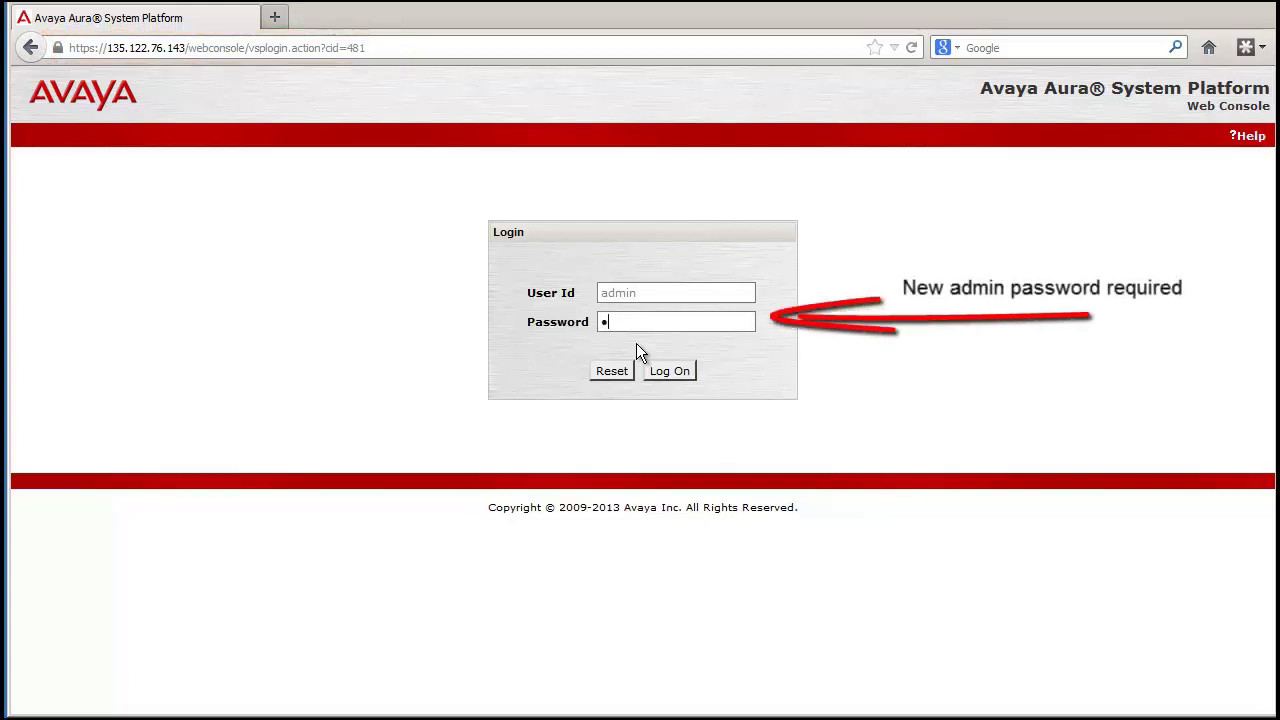
type("•••")
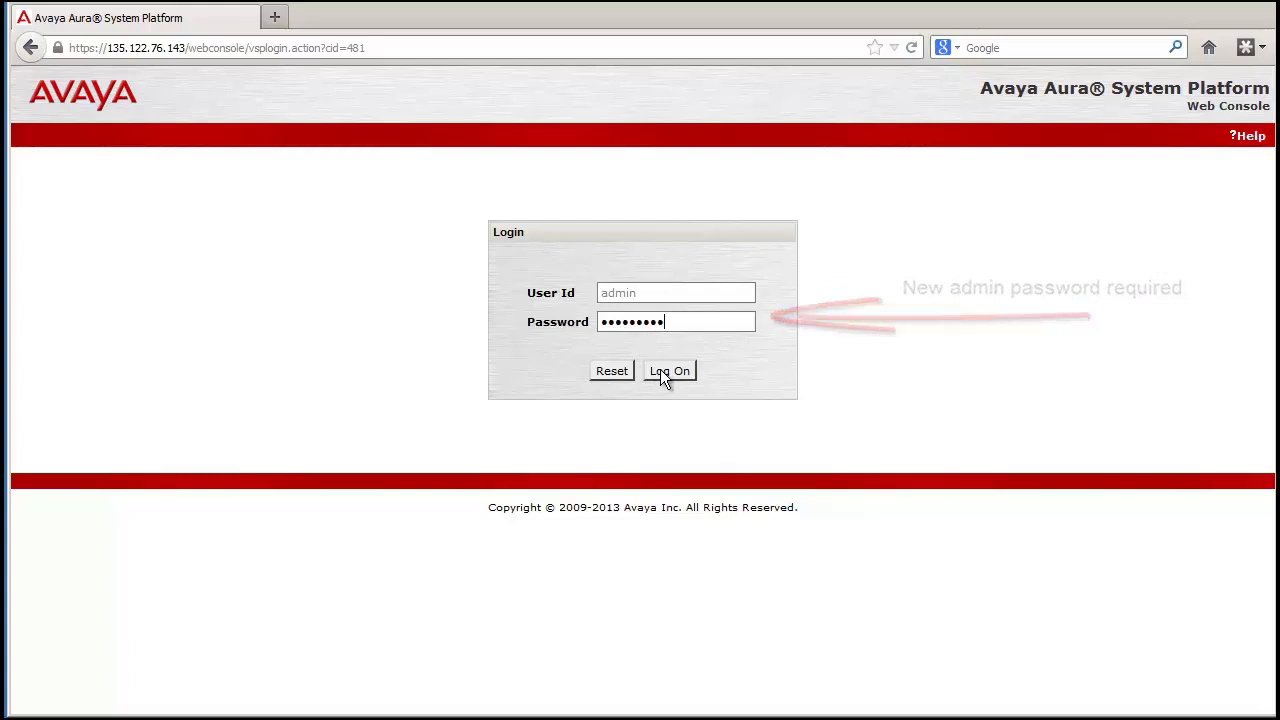
left_click(661, 372)
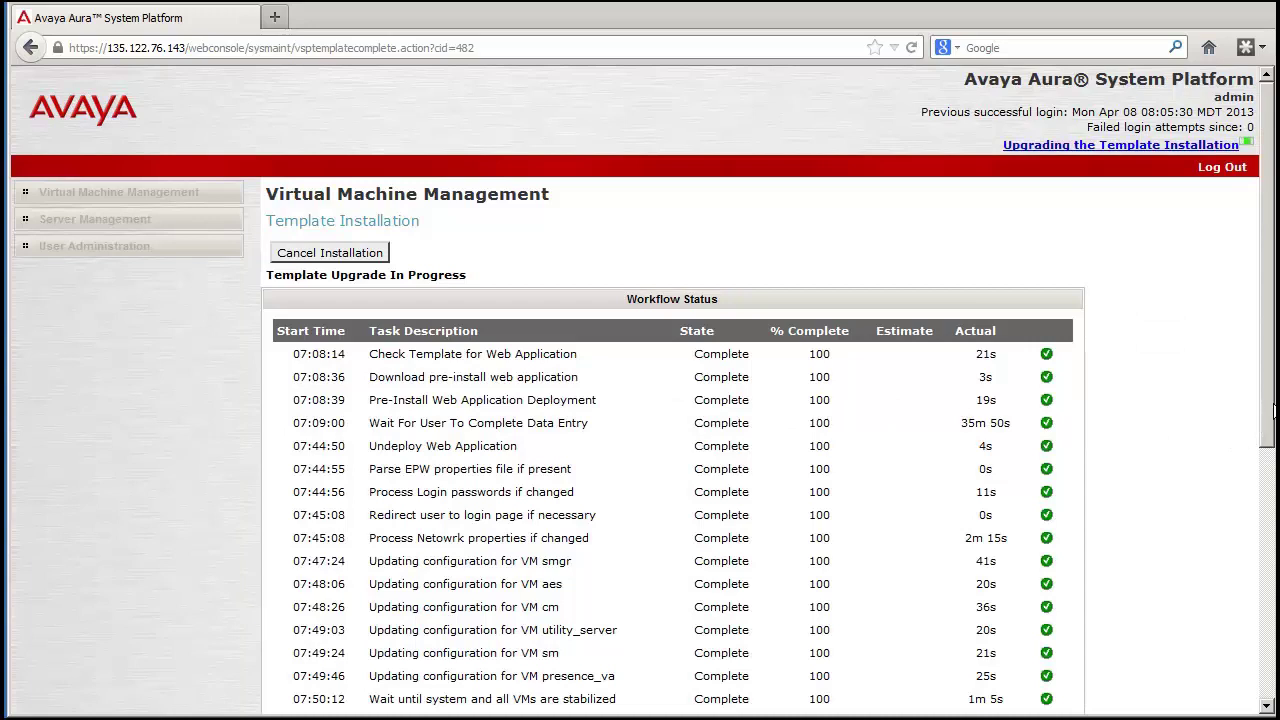
Follow the Workflow Status table until Committing and Finalize Installation reach Complete at 100%
left_click_drag(1267, 420, 1267, 466)
scroll(640, 390, "down", 3)
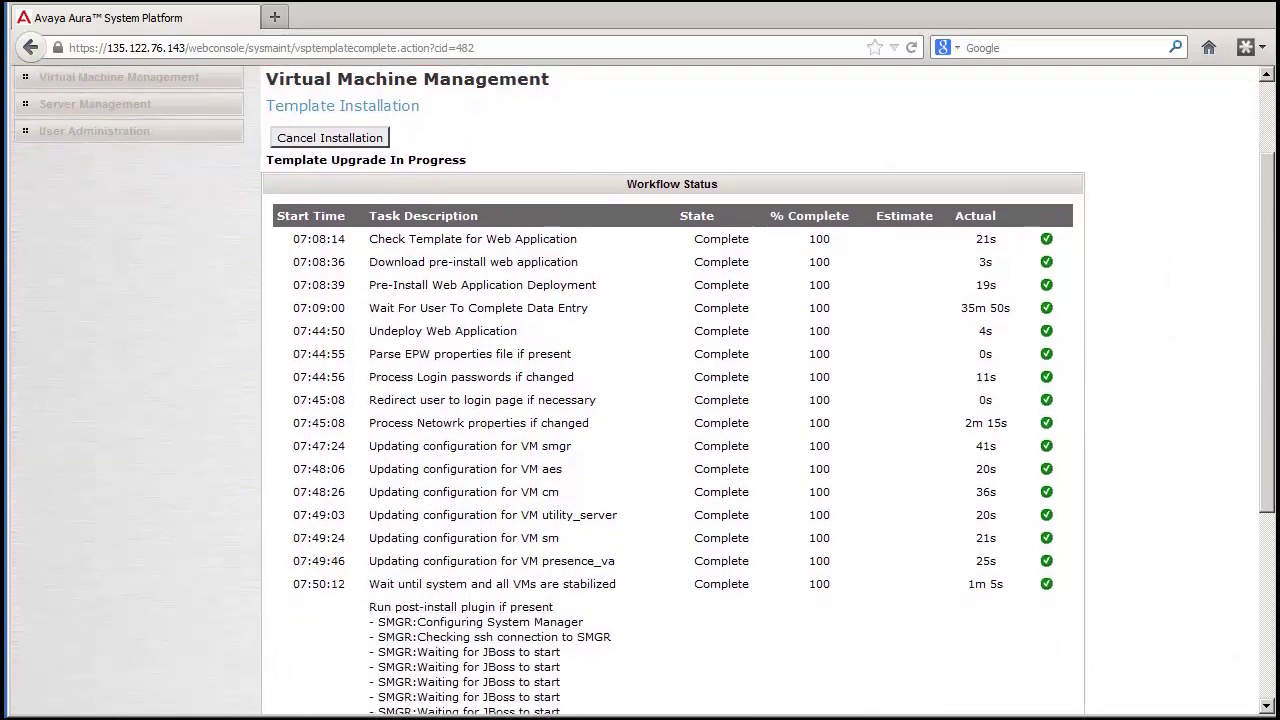
scroll(640, 390, "down", 2)
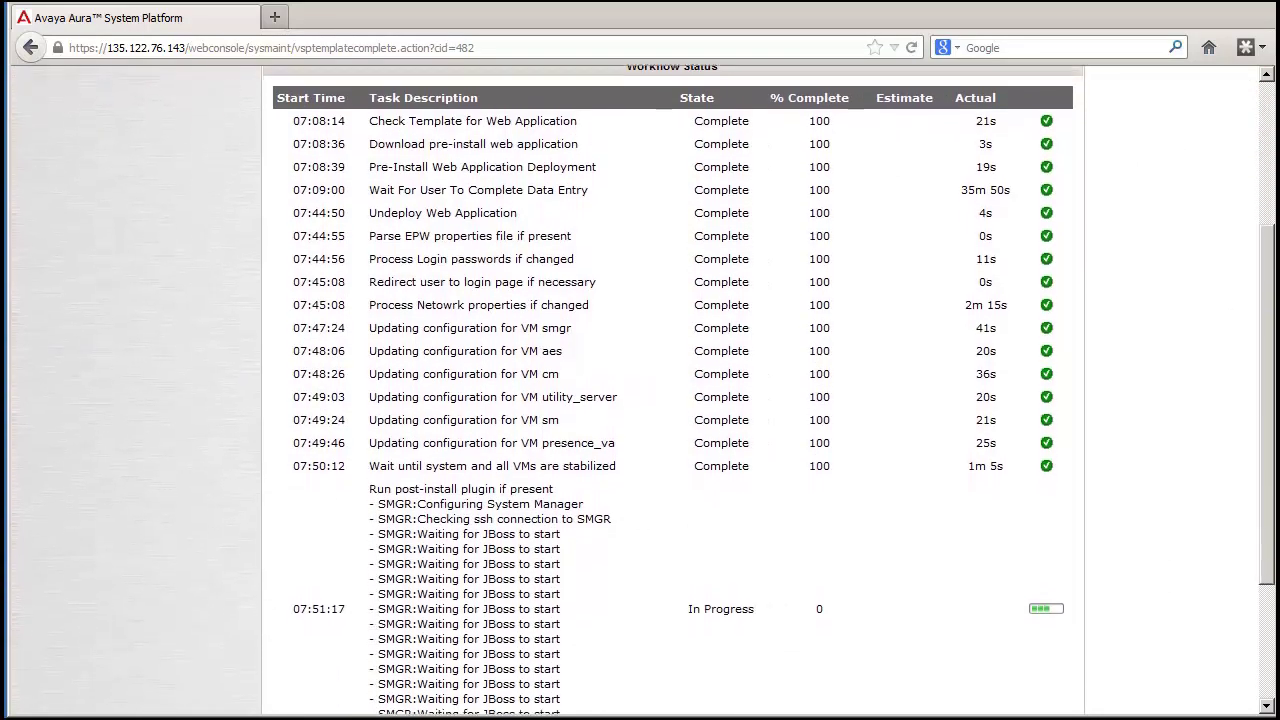
scroll(640, 390, "down", 2)
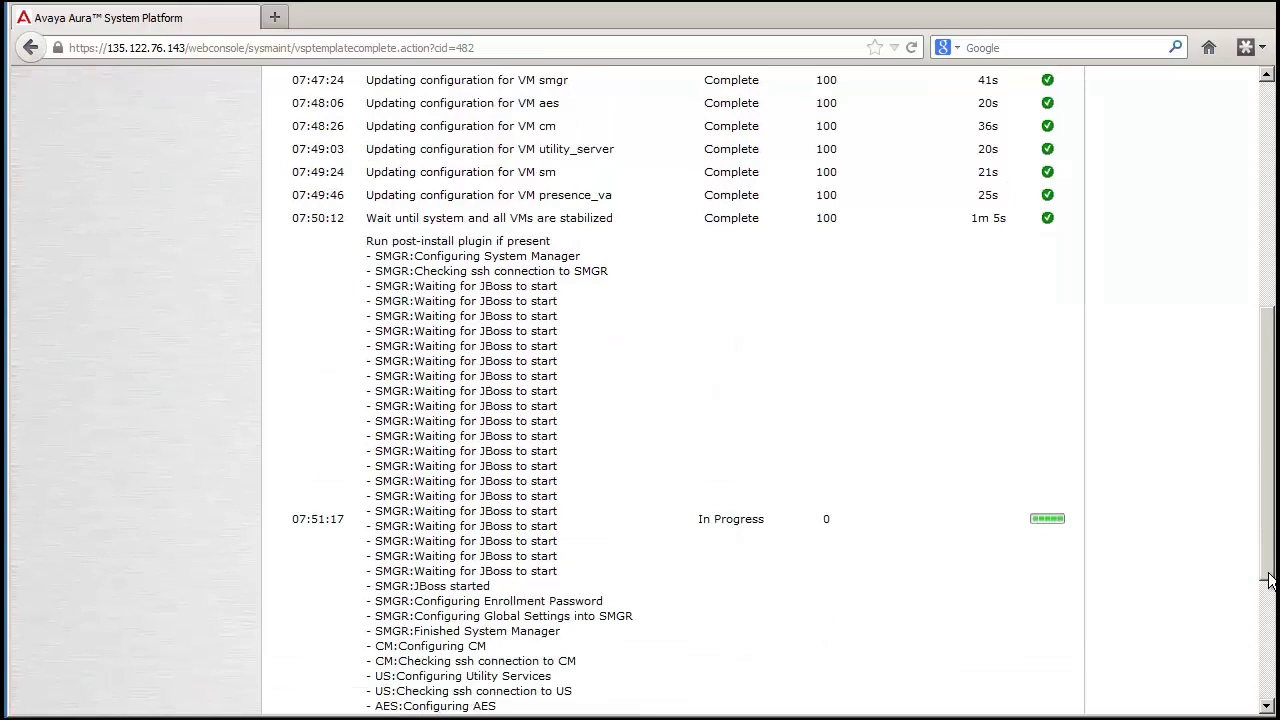
scroll(640, 390, "down", 5)
scroll(640, 390, "down", 3)
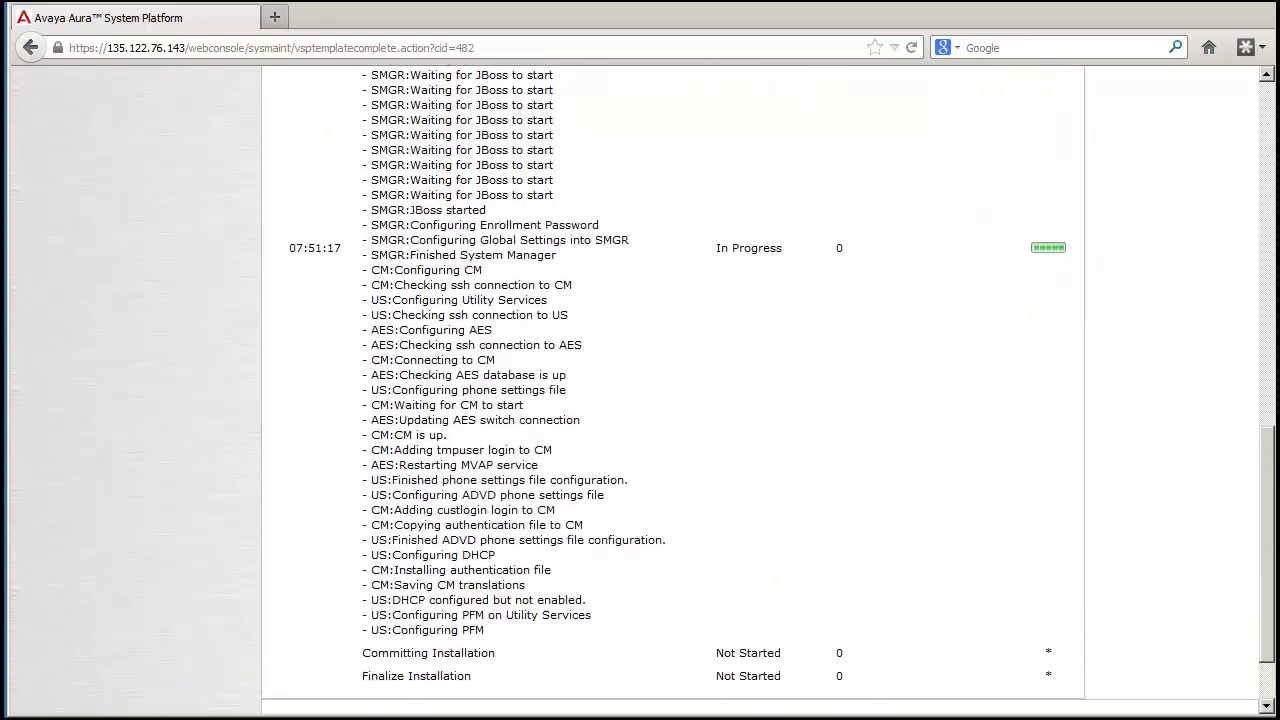
scroll(640, 390, "down", 2)
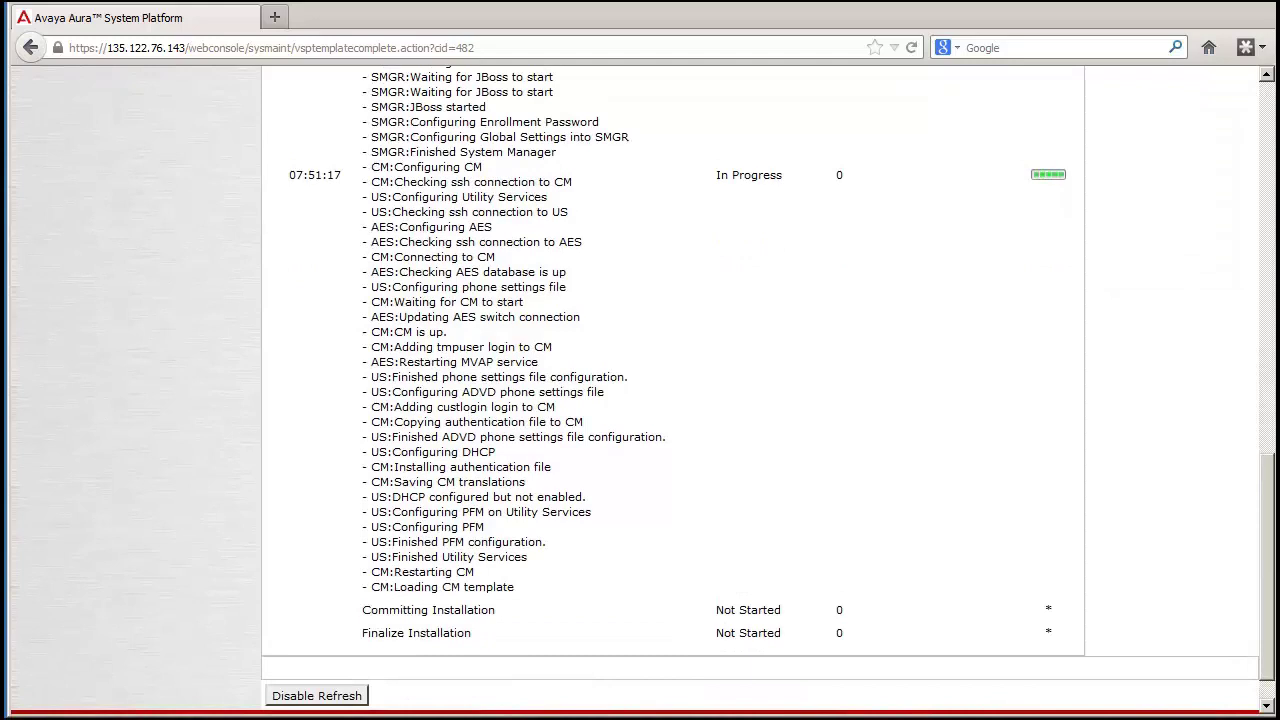
scroll(1268, 667, "down", 1)
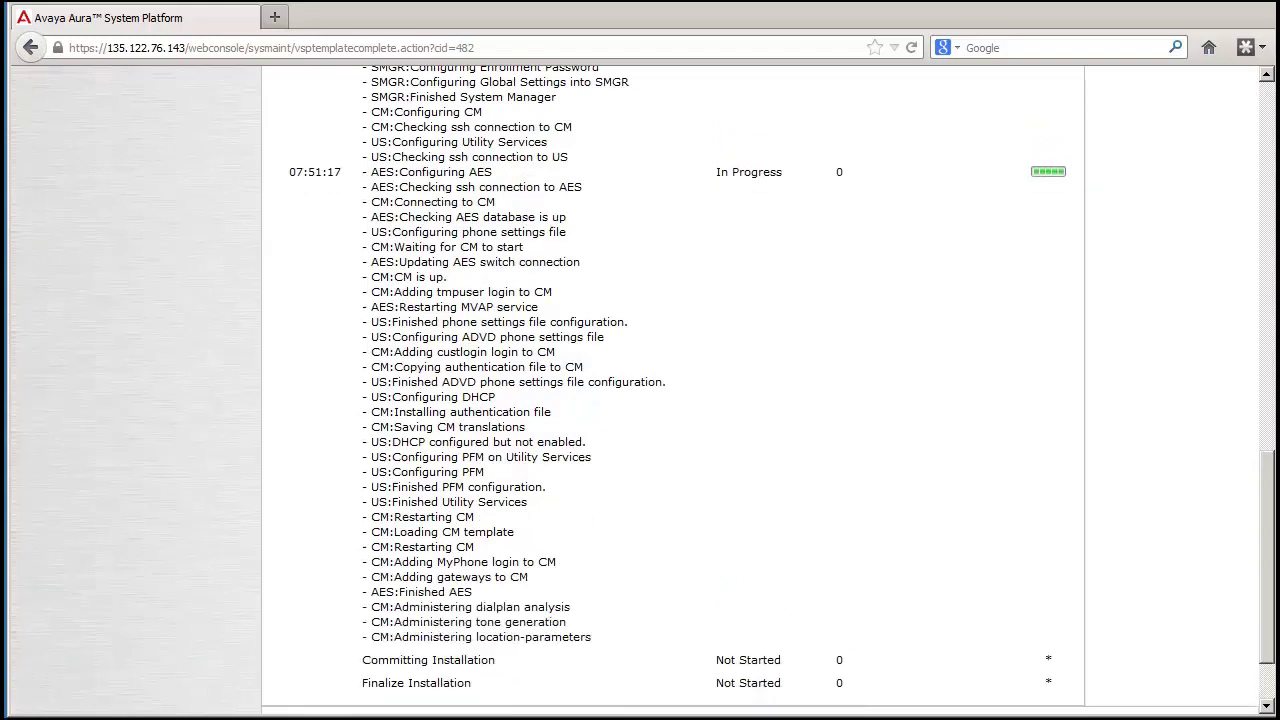
scroll(1272, 686, "down", 2)
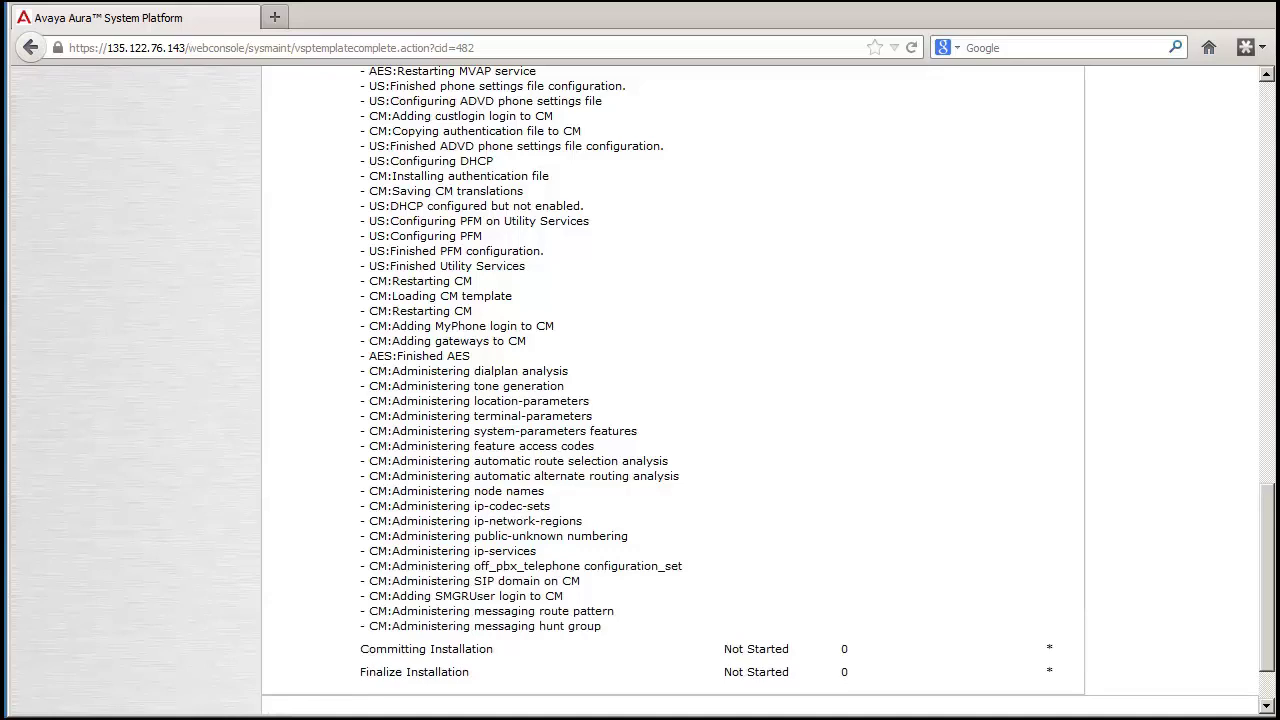
scroll(640, 400, "down", 3)
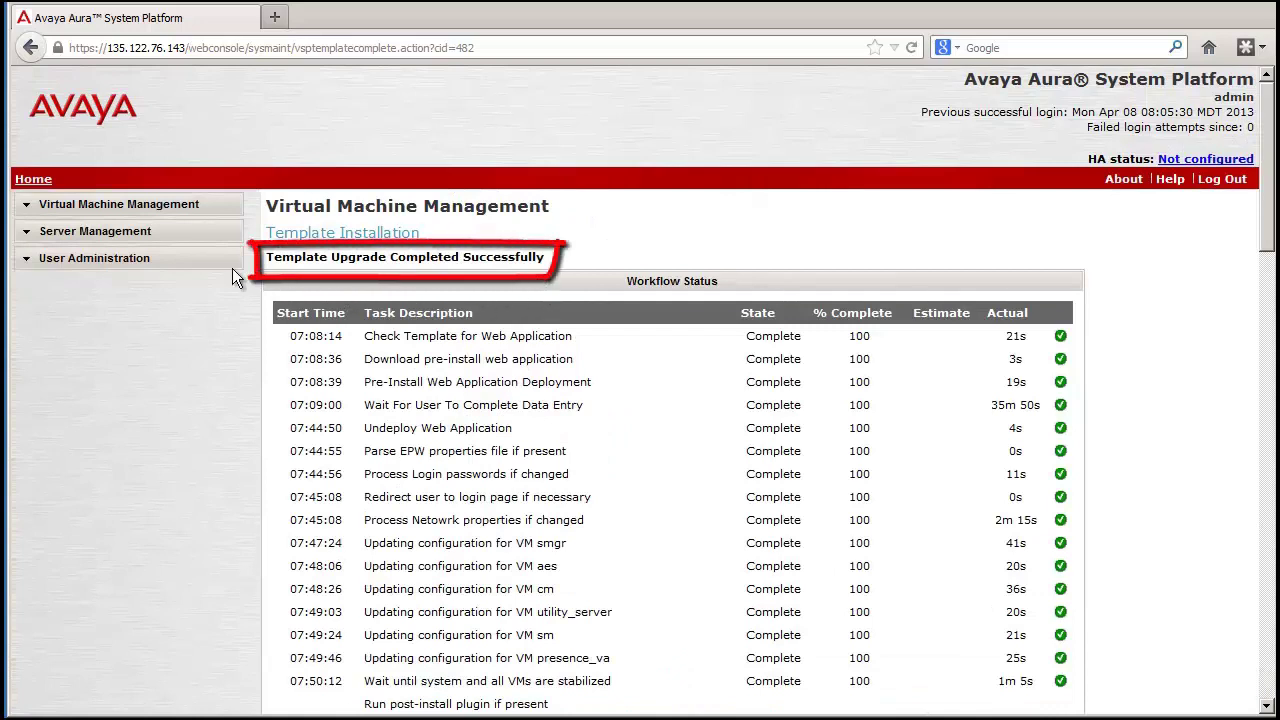
Open Virtual Machine Management > Manage to check all nine VMs are Running
left_click(155, 205)
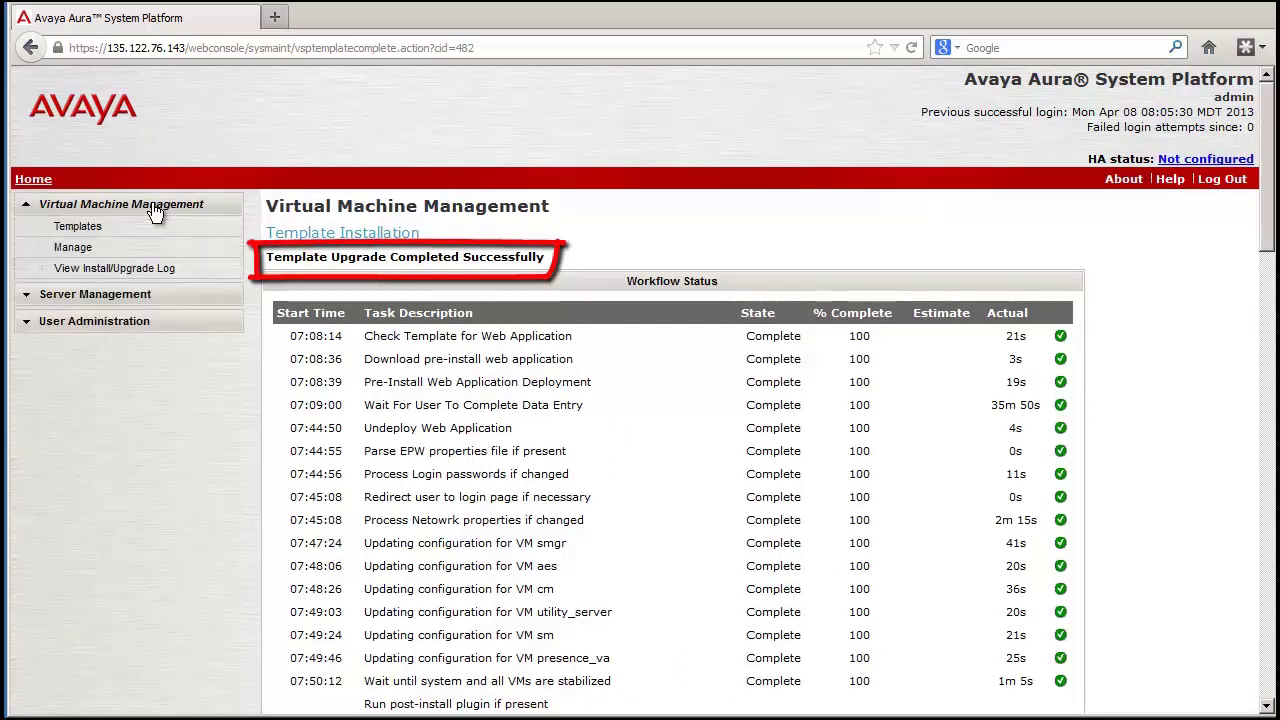
left_click(86, 251)
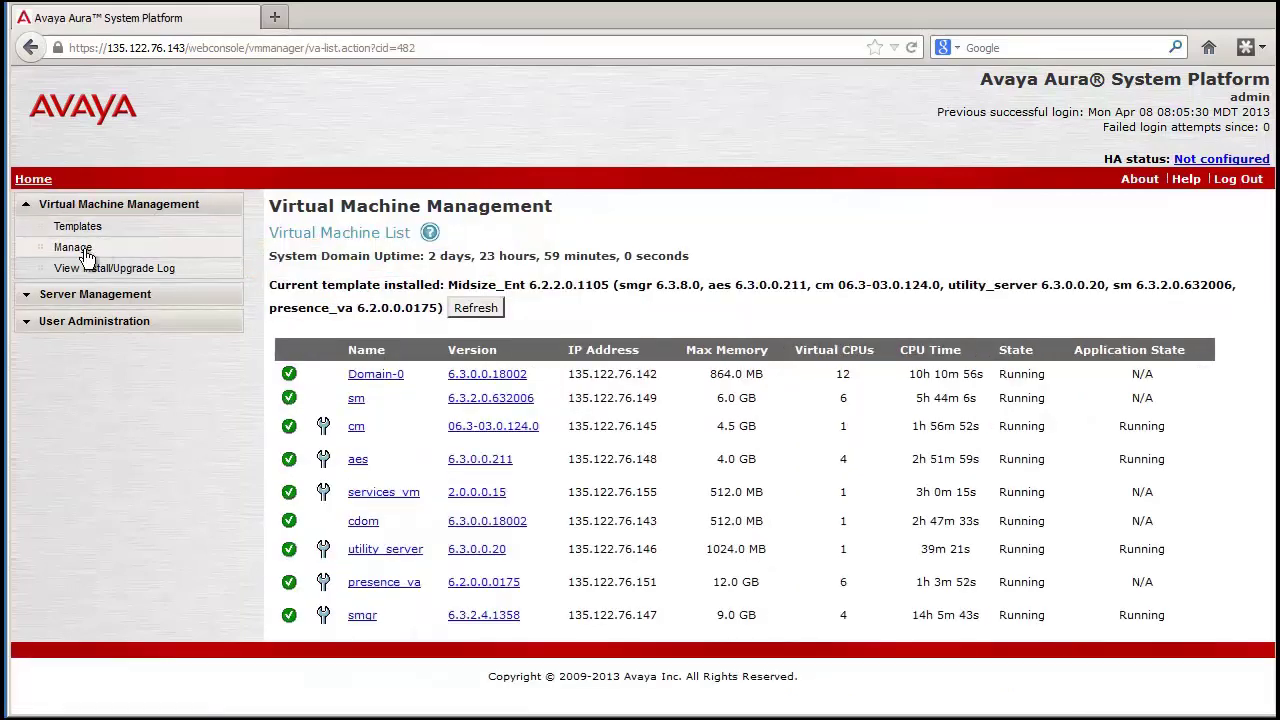